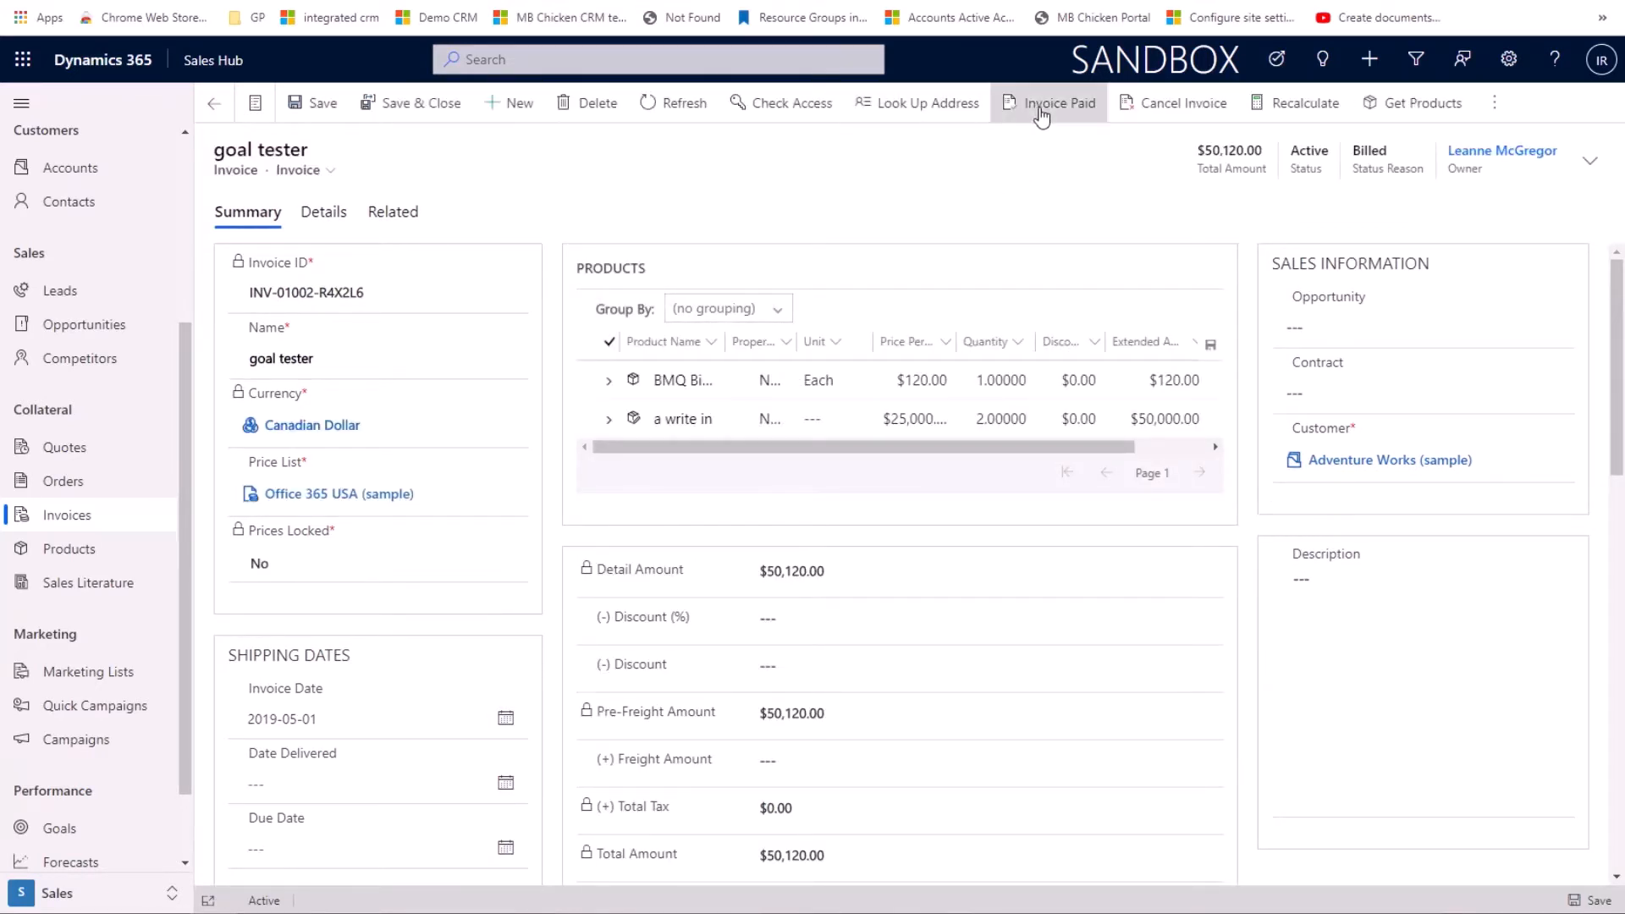
Mark the goal tester invoice as paid with status reason Complete and return to the All Invoices Demo list
{"action": "left_click", "coordinate": [1041, 114]}
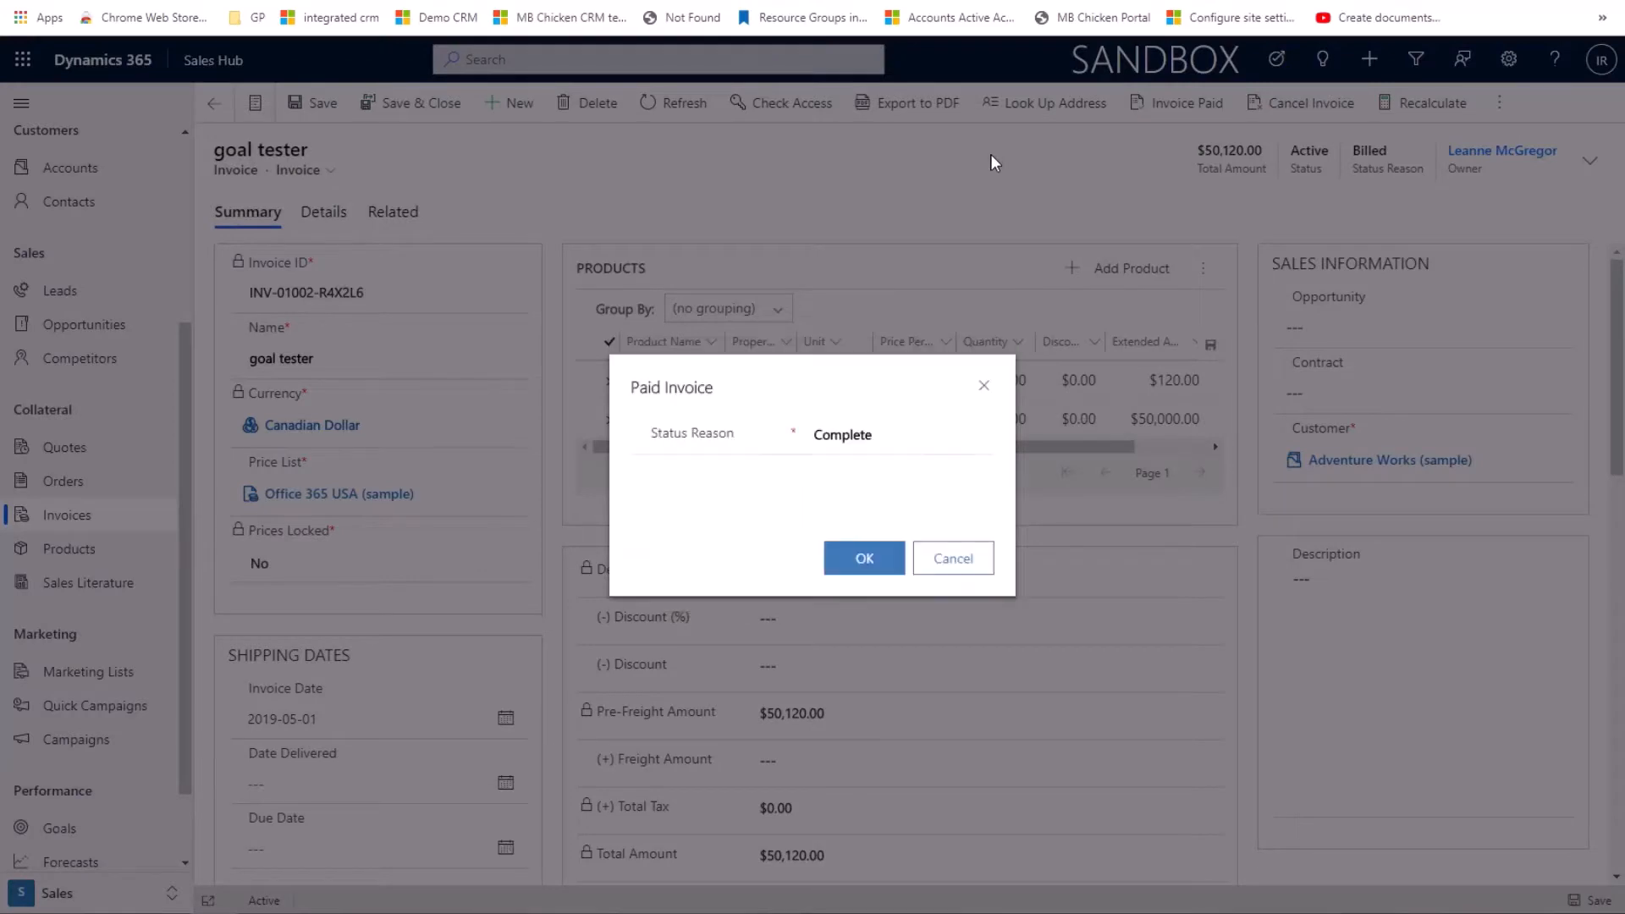
{"action": "left_click", "coordinate": [862, 560]}
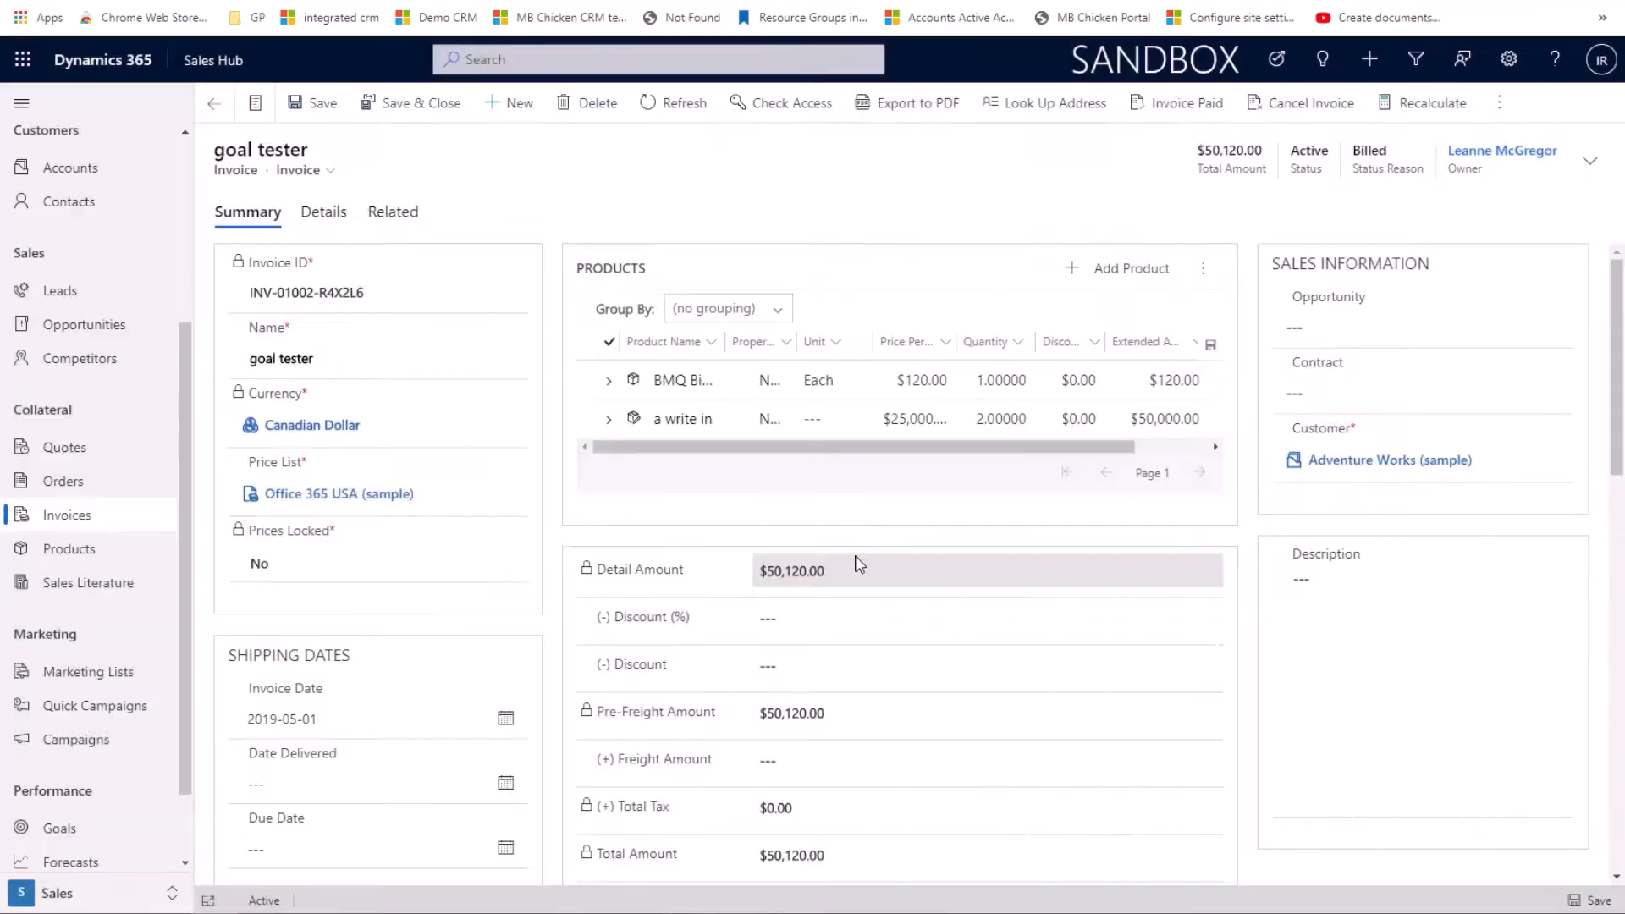
{"action": "left_click", "coordinate": [217, 109]}
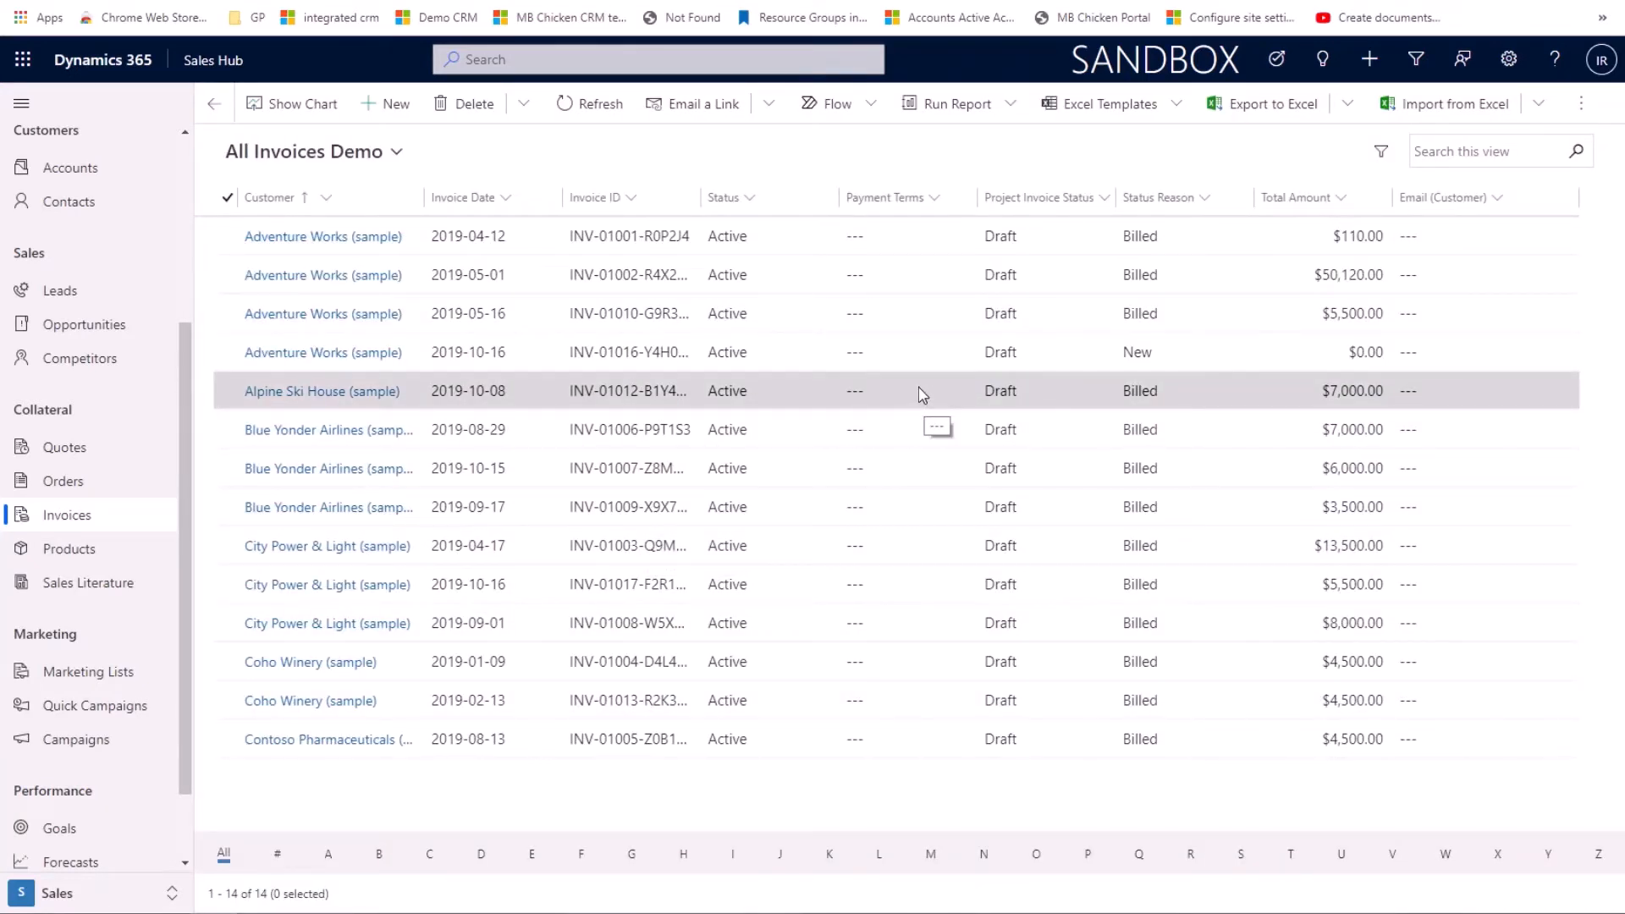
{"action": "double_click", "coordinate": [923, 395]}
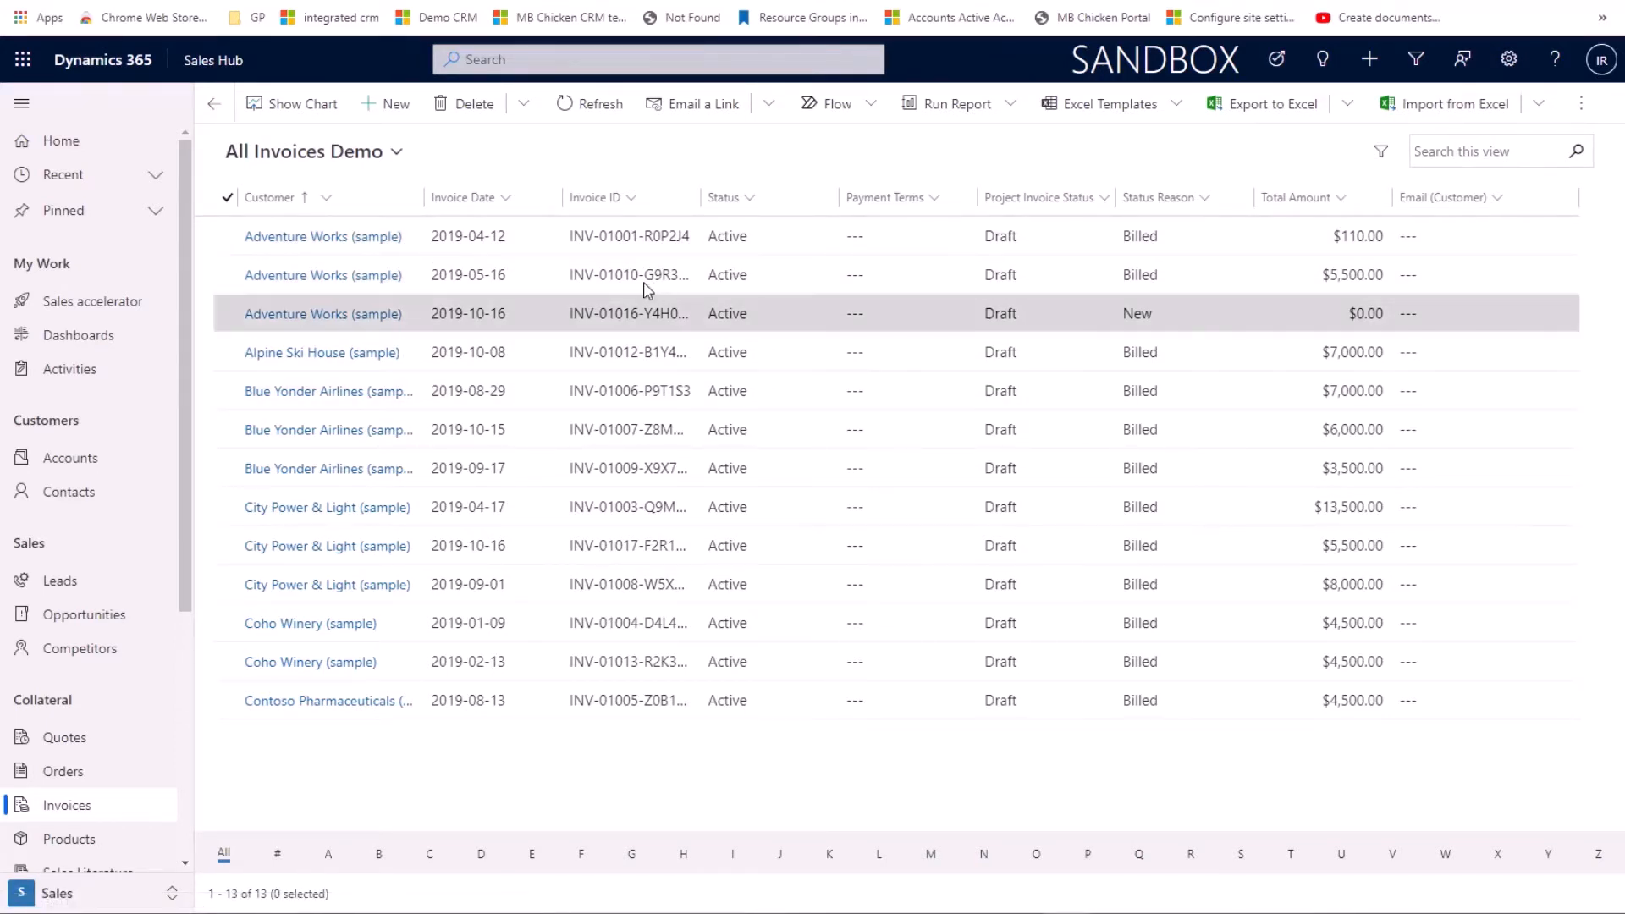
Show the Invoices by Customer chart and drill down into Adventure Works by Total Amount as a column chart, inspecting each bar
{"action": "left_click", "coordinate": [308, 105]}
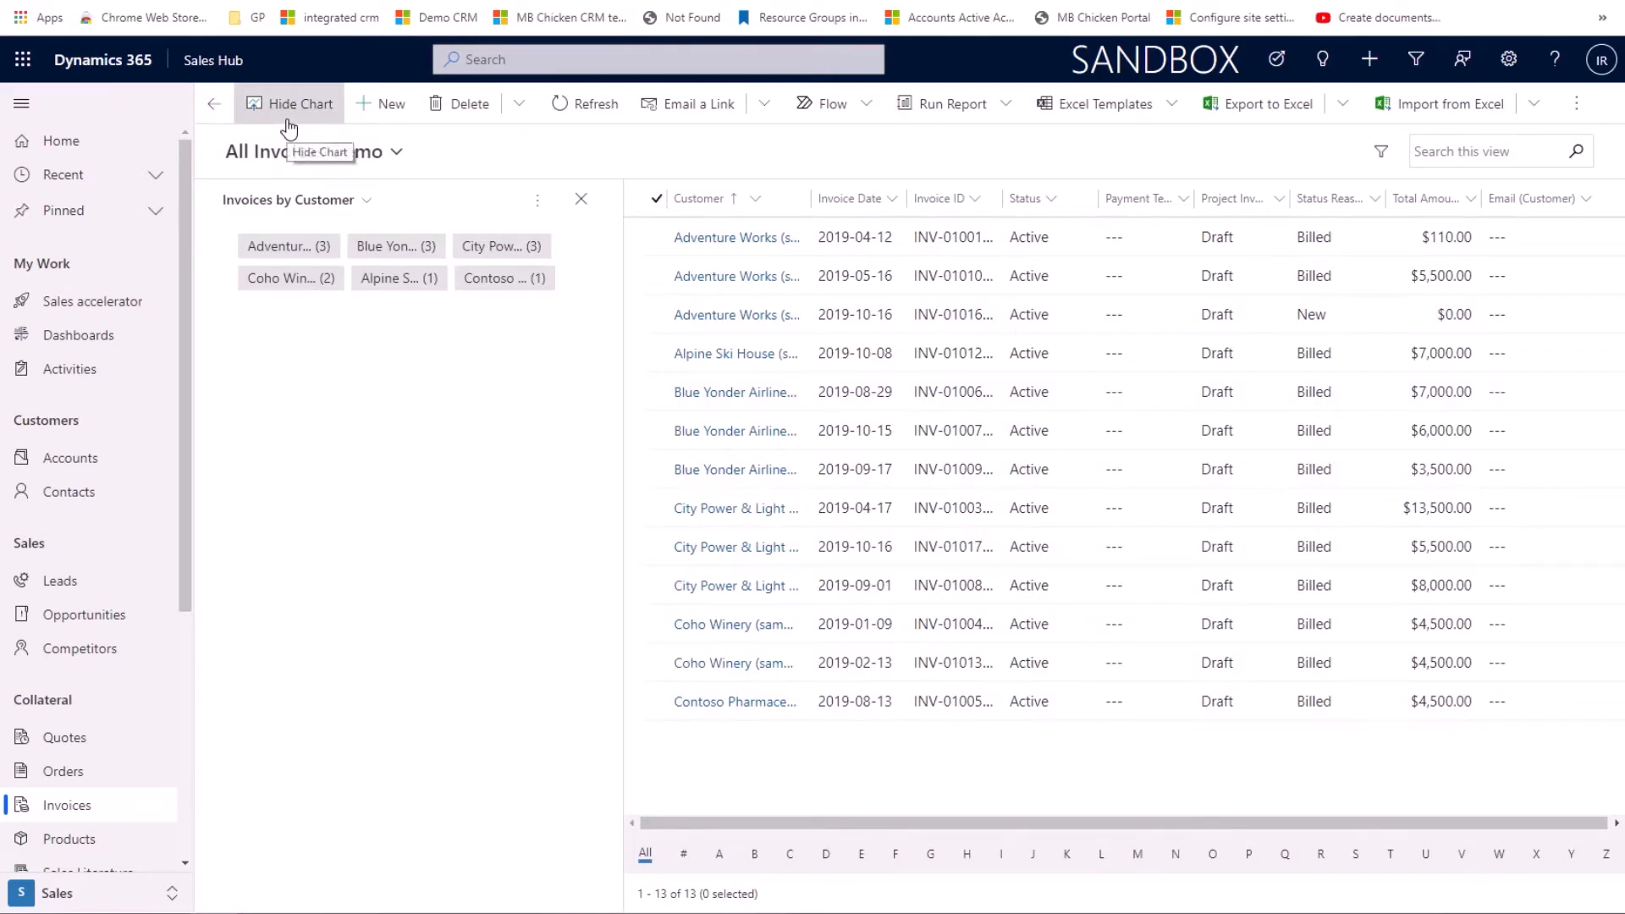
{"action": "left_click", "coordinate": [276, 247]}
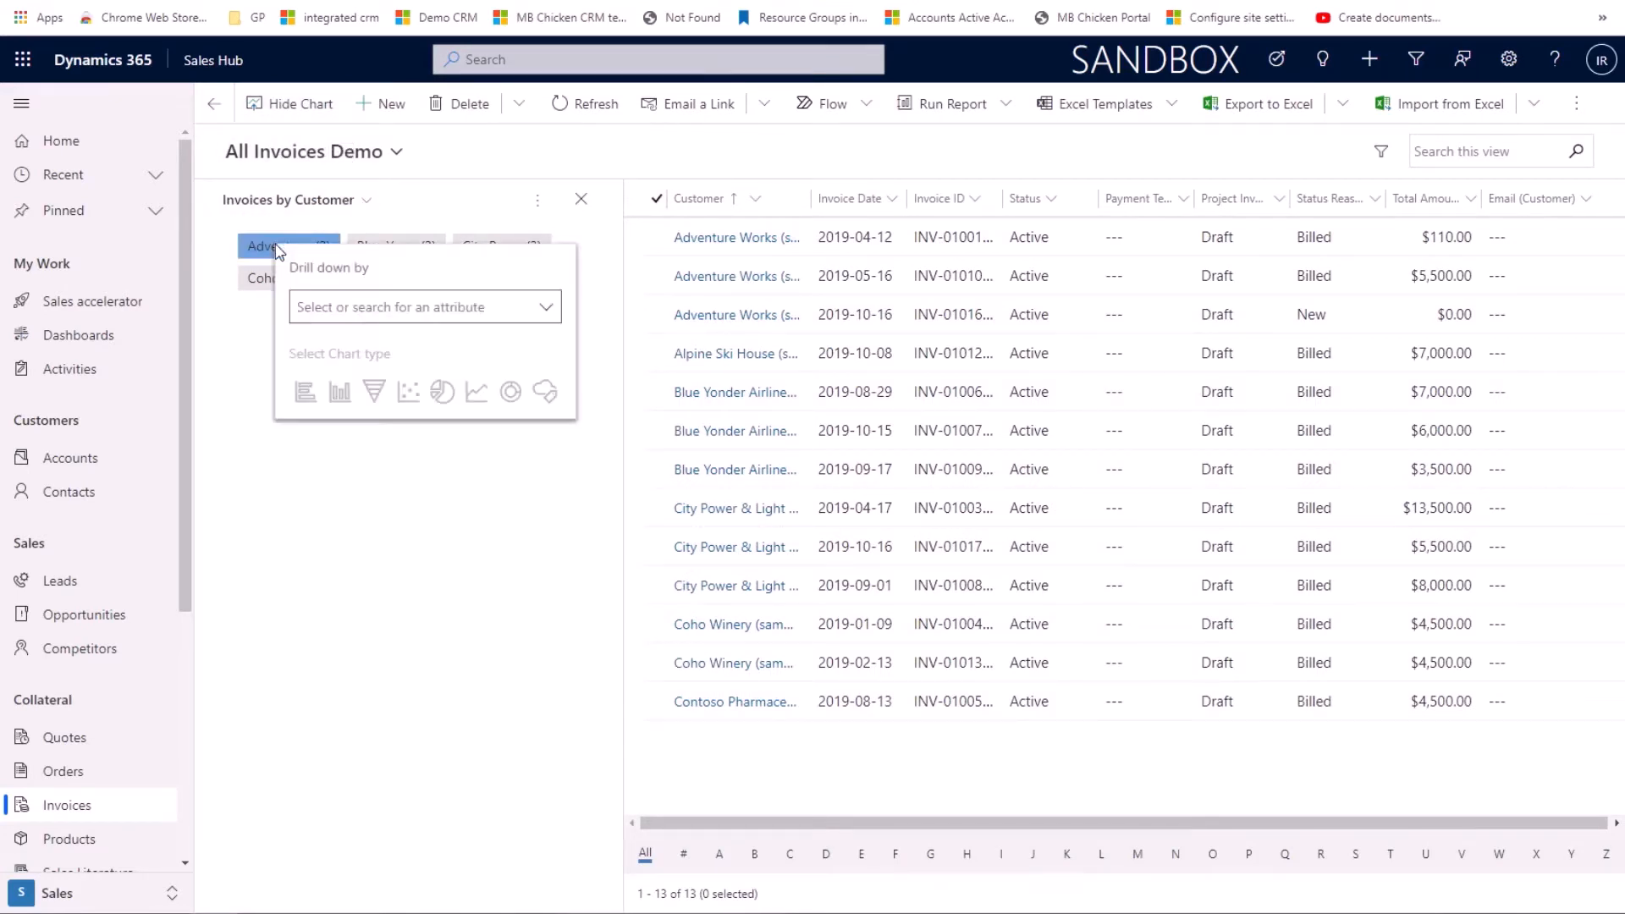
{"action": "left_click", "coordinate": [549, 309]}
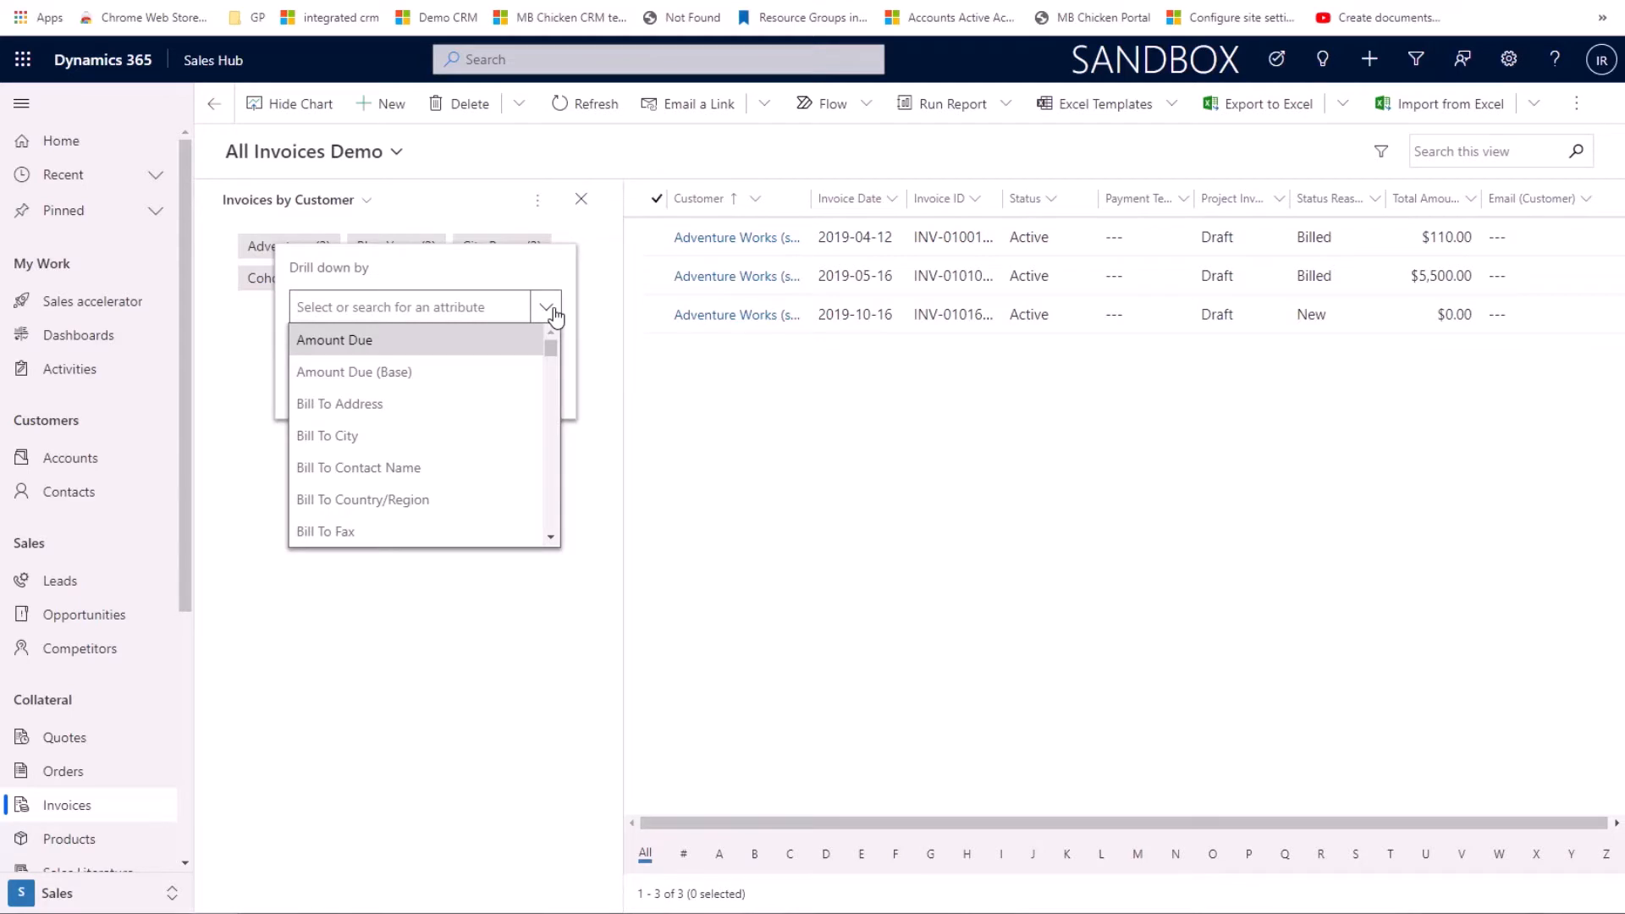
{"action": "scroll", "coordinate": [427, 395], "scroll_direction": "down", "scroll_amount": 15}
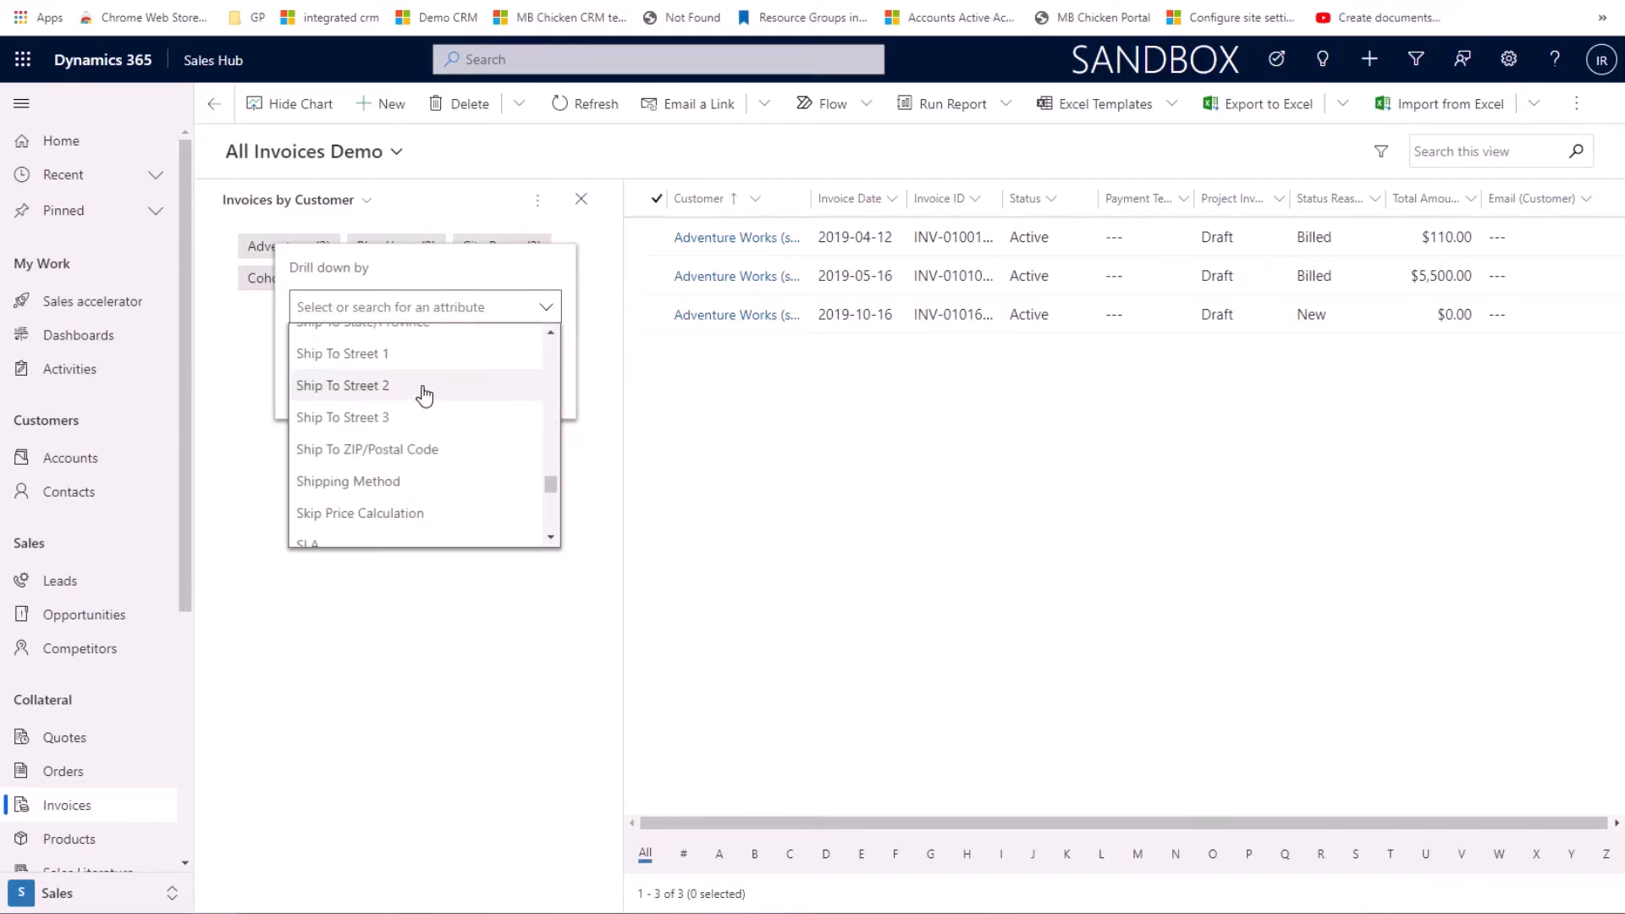
{"action": "scroll", "coordinate": [424, 394], "scroll_direction": "down", "scroll_amount": 5}
{"action": "scroll", "coordinate": [421, 383], "scroll_direction": "up", "scroll_amount": 1}
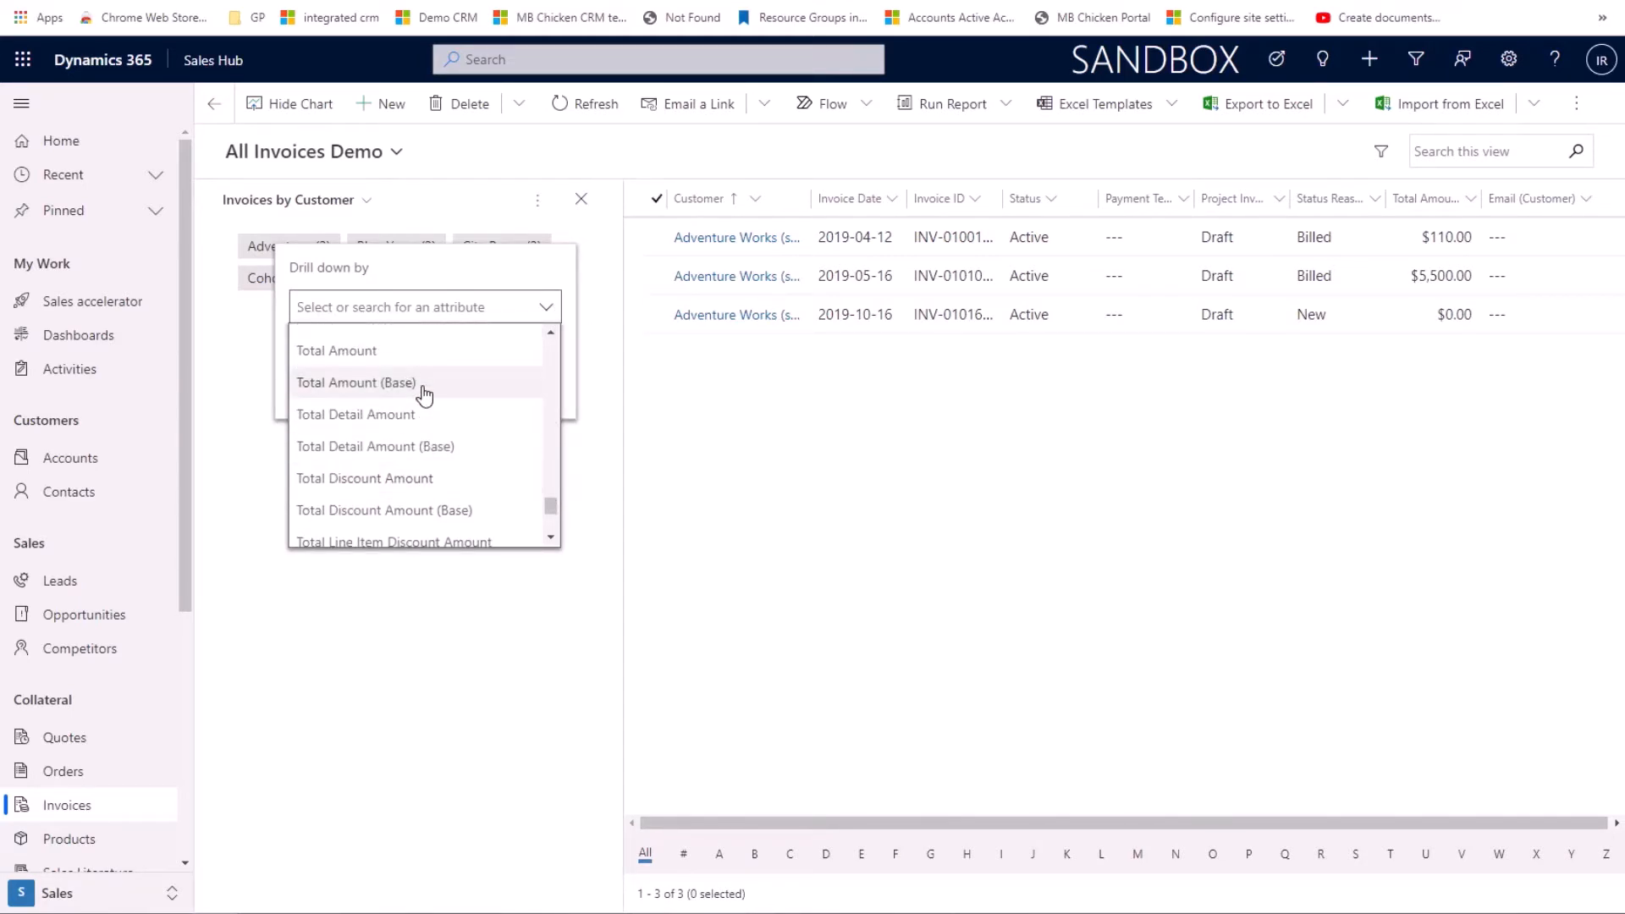
{"action": "left_click", "coordinate": [374, 355]}
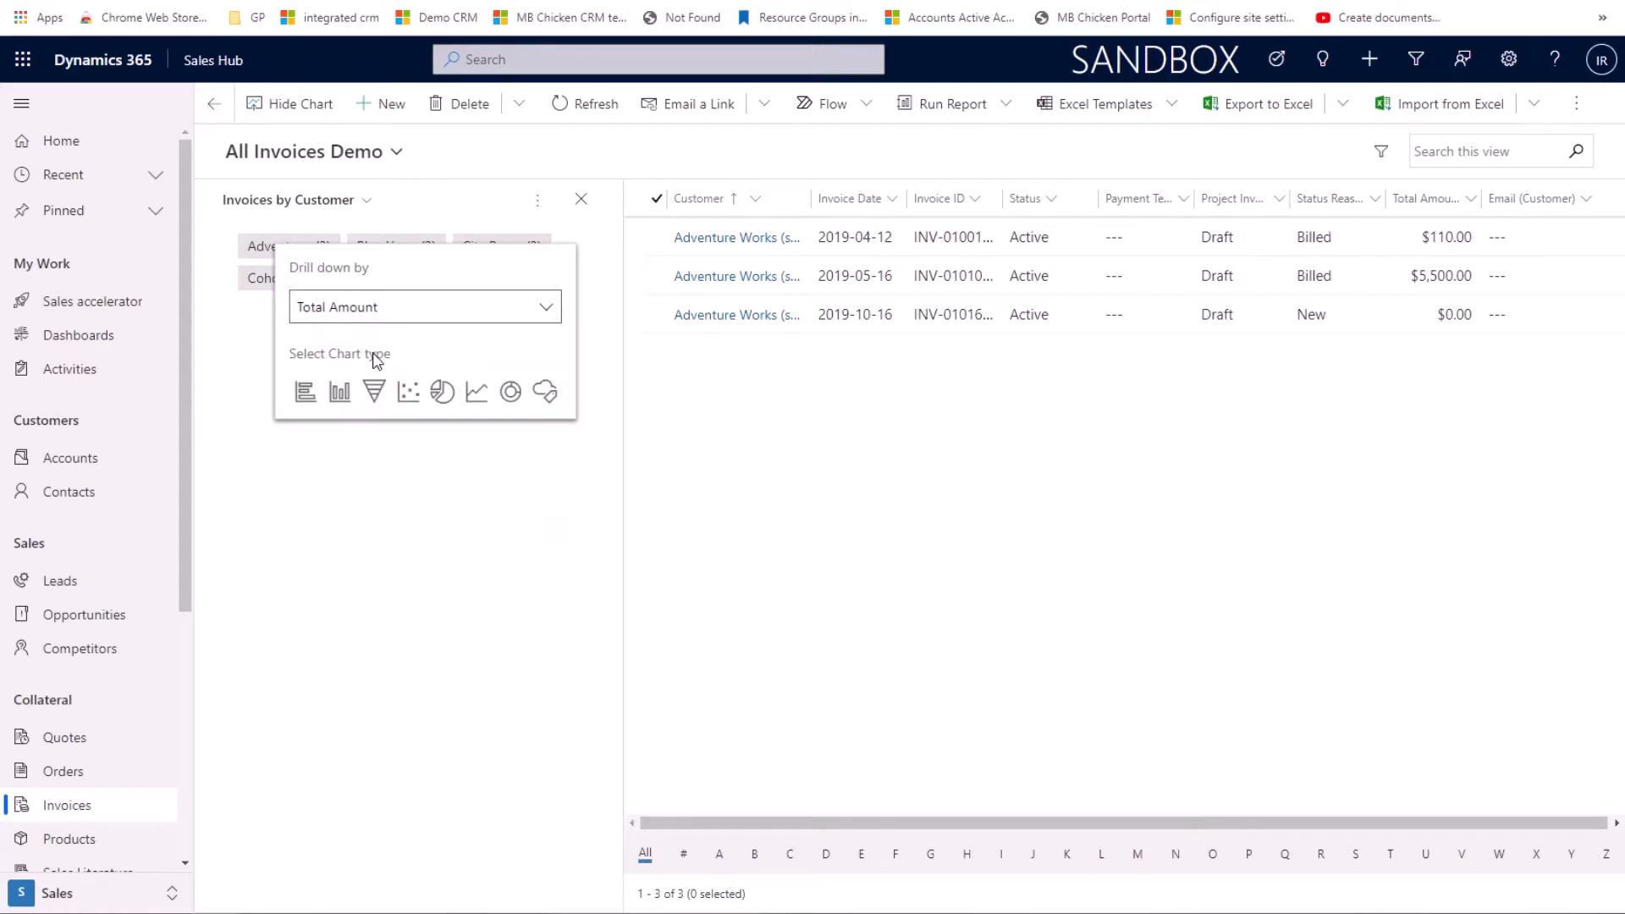
{"action": "left_click", "coordinate": [334, 393]}
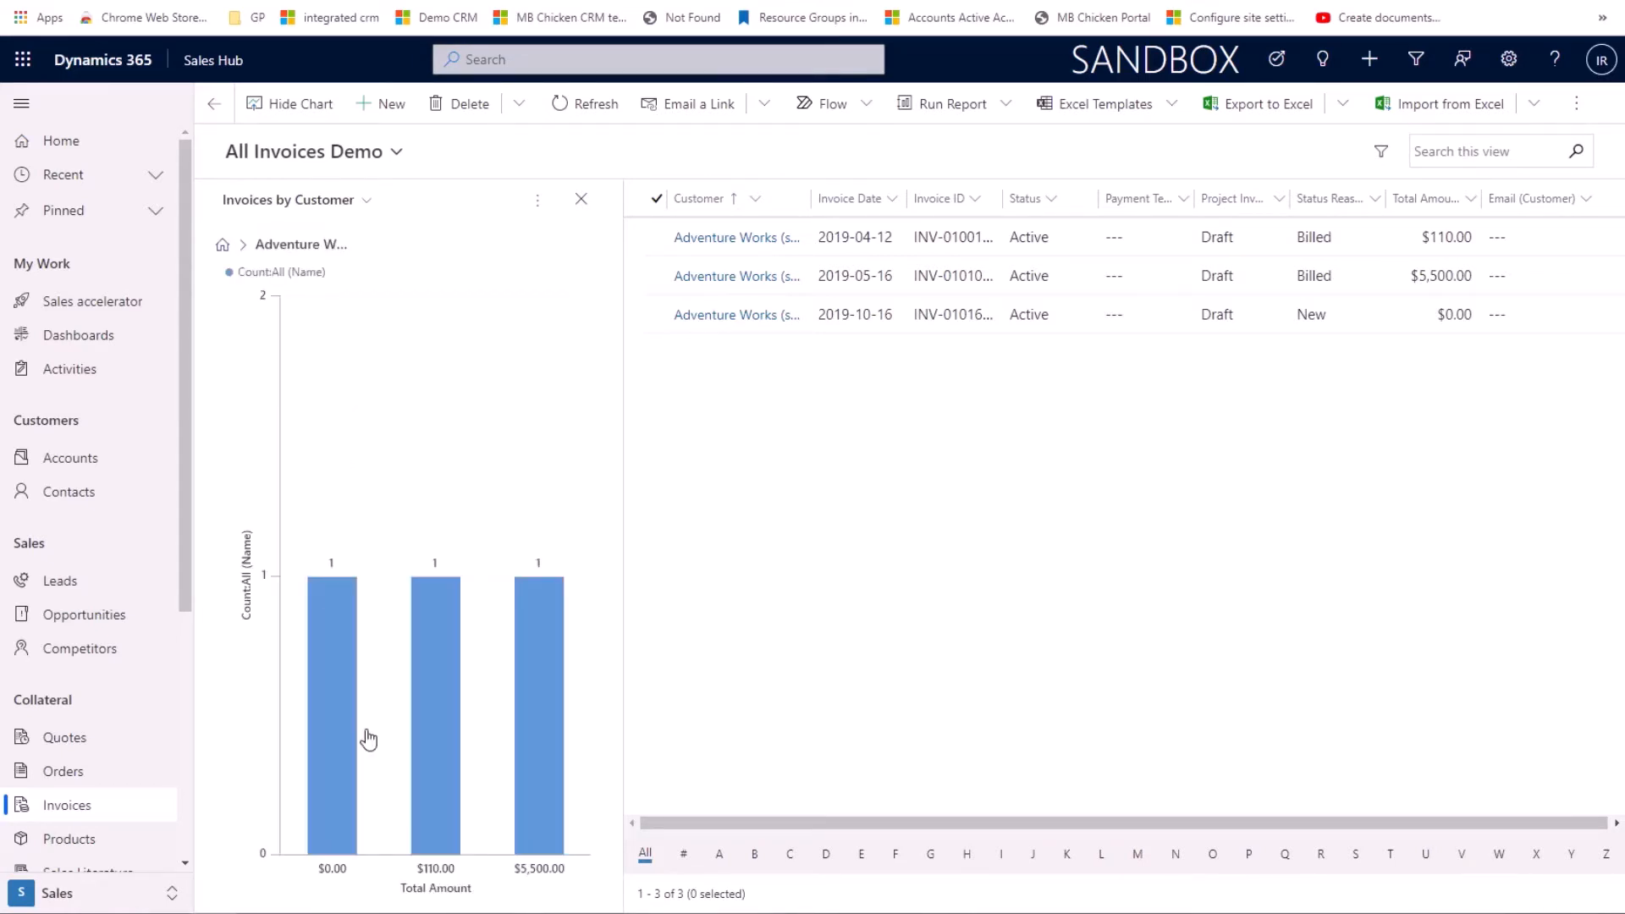
{"action": "mouse_move", "coordinate": [342, 818]}
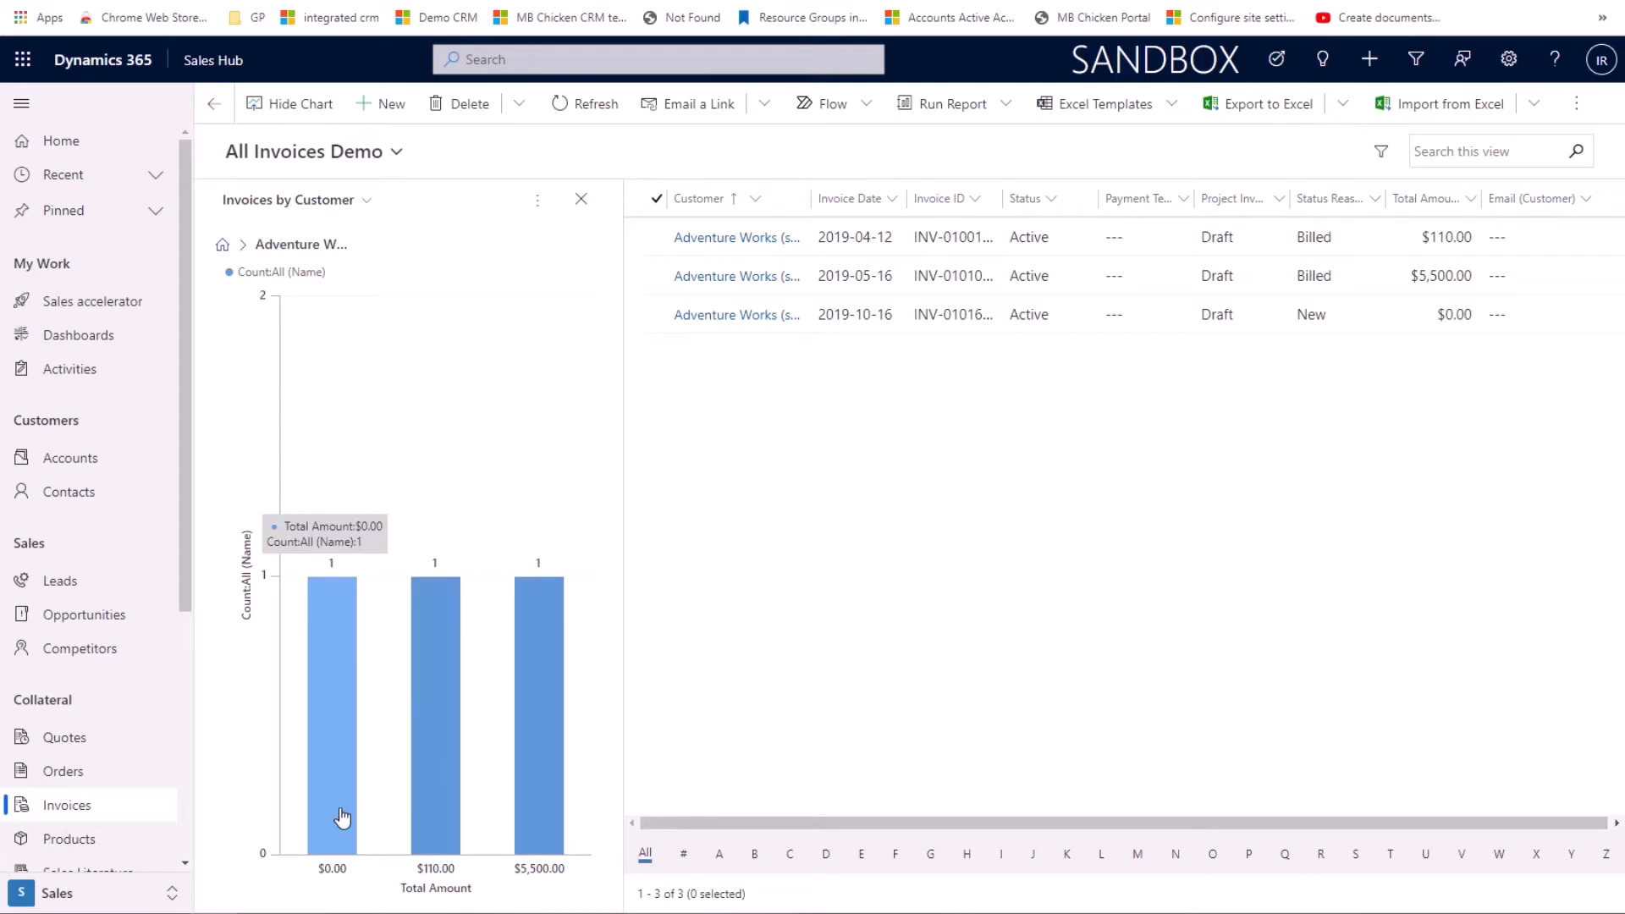
{"action": "mouse_move", "coordinate": [434, 830]}
{"action": "mouse_move", "coordinate": [545, 805]}
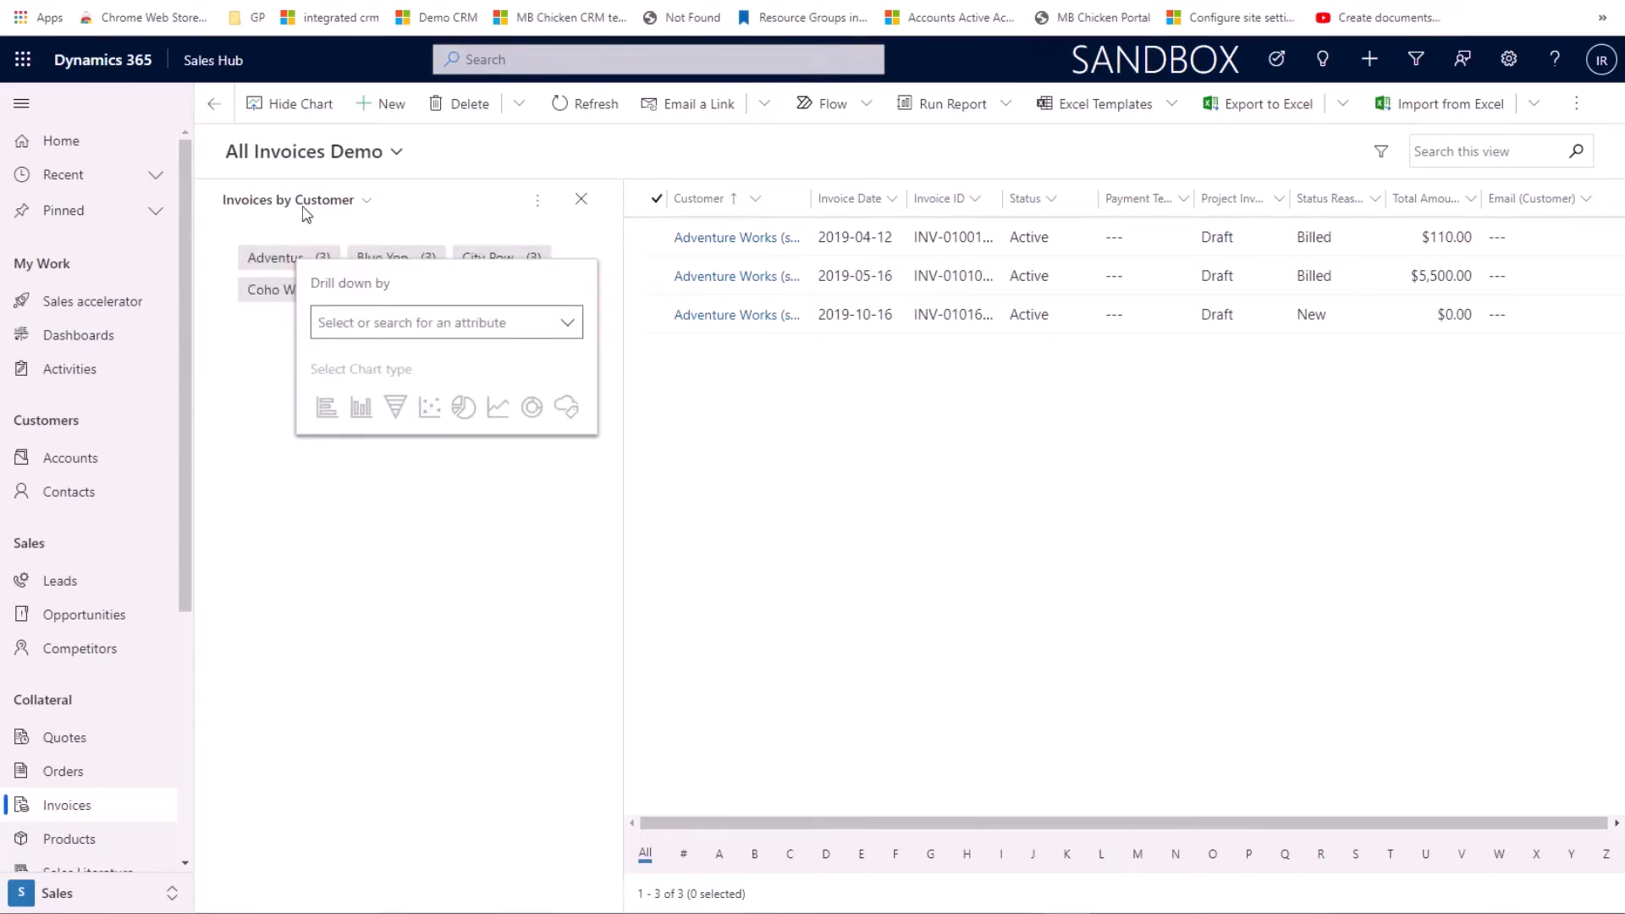
Look through the available system charts for invoices and close the list, keeping Invoices by Customer
{"action": "left_click", "coordinate": [339, 204]}
{"action": "left_click", "coordinate": [359, 204]}
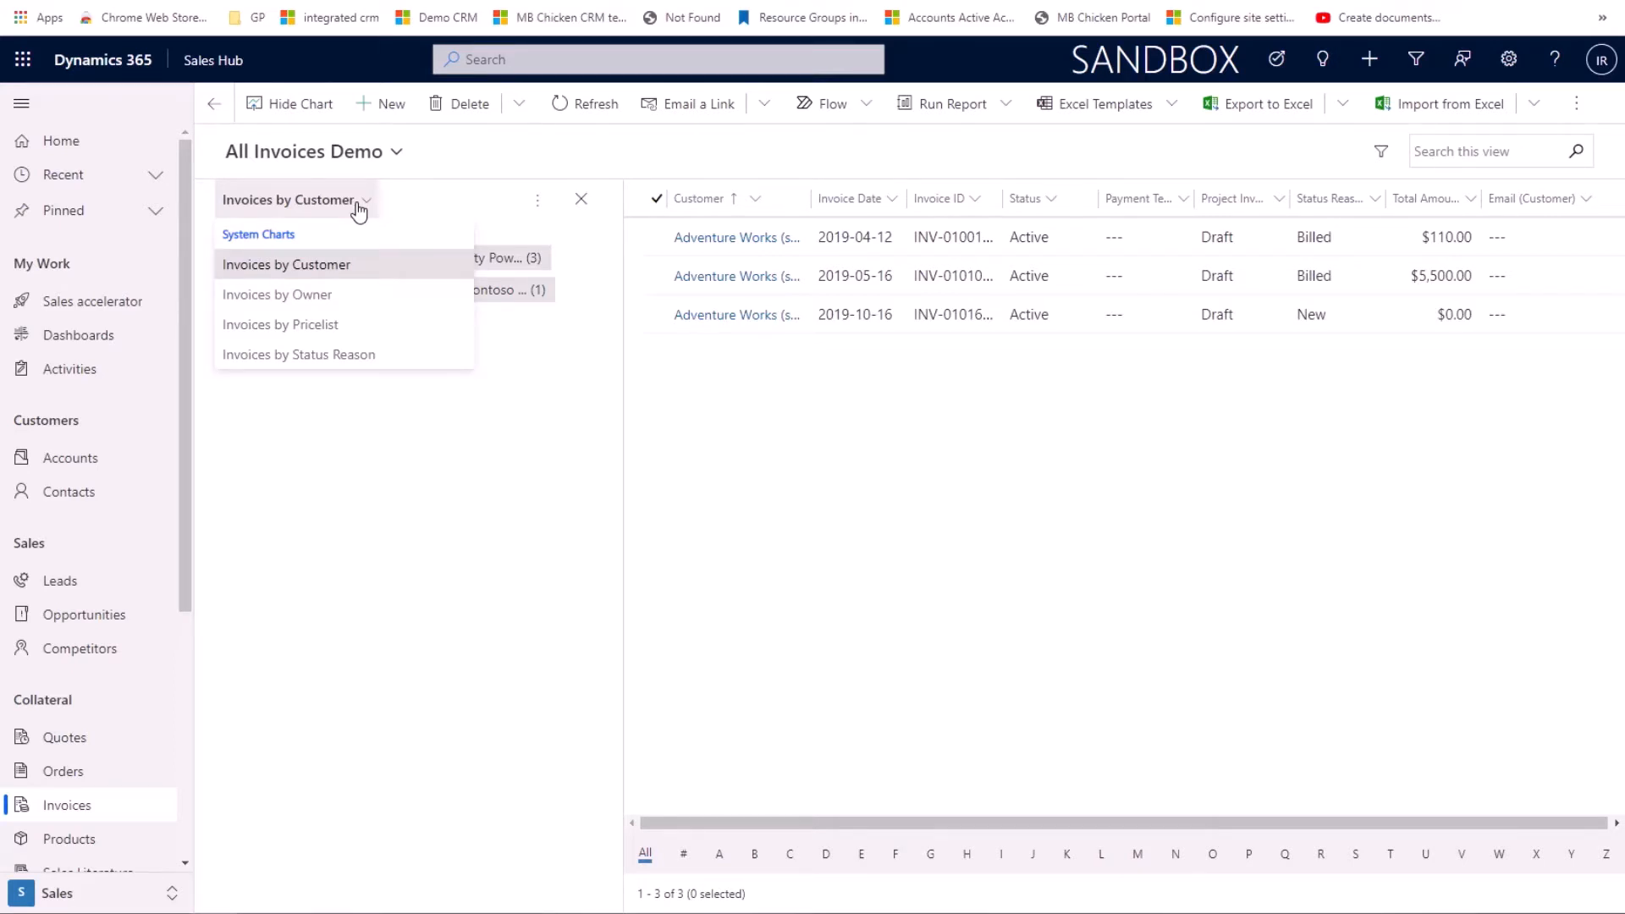
{"action": "left_click", "coordinate": [447, 202]}
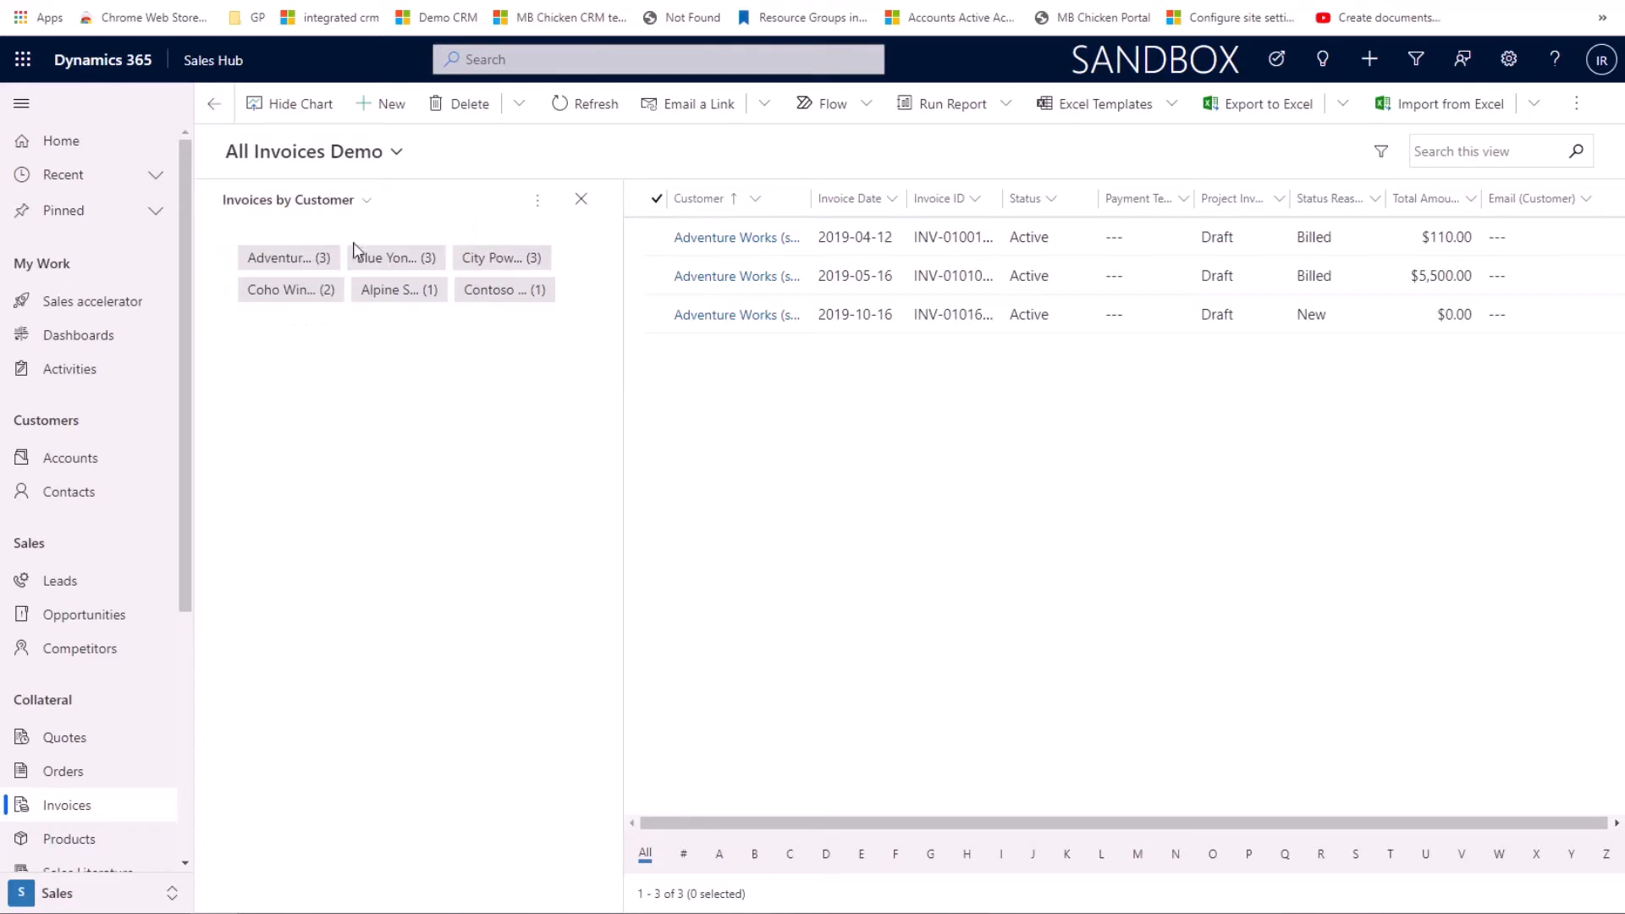
Filter the invoices through the chart by Blue Yonder, Coho Winery, Alpine Ski House, City Power and Adventure Works, and view Adventure Works' drill-down attributes
{"action": "left_click", "coordinate": [390, 272]}
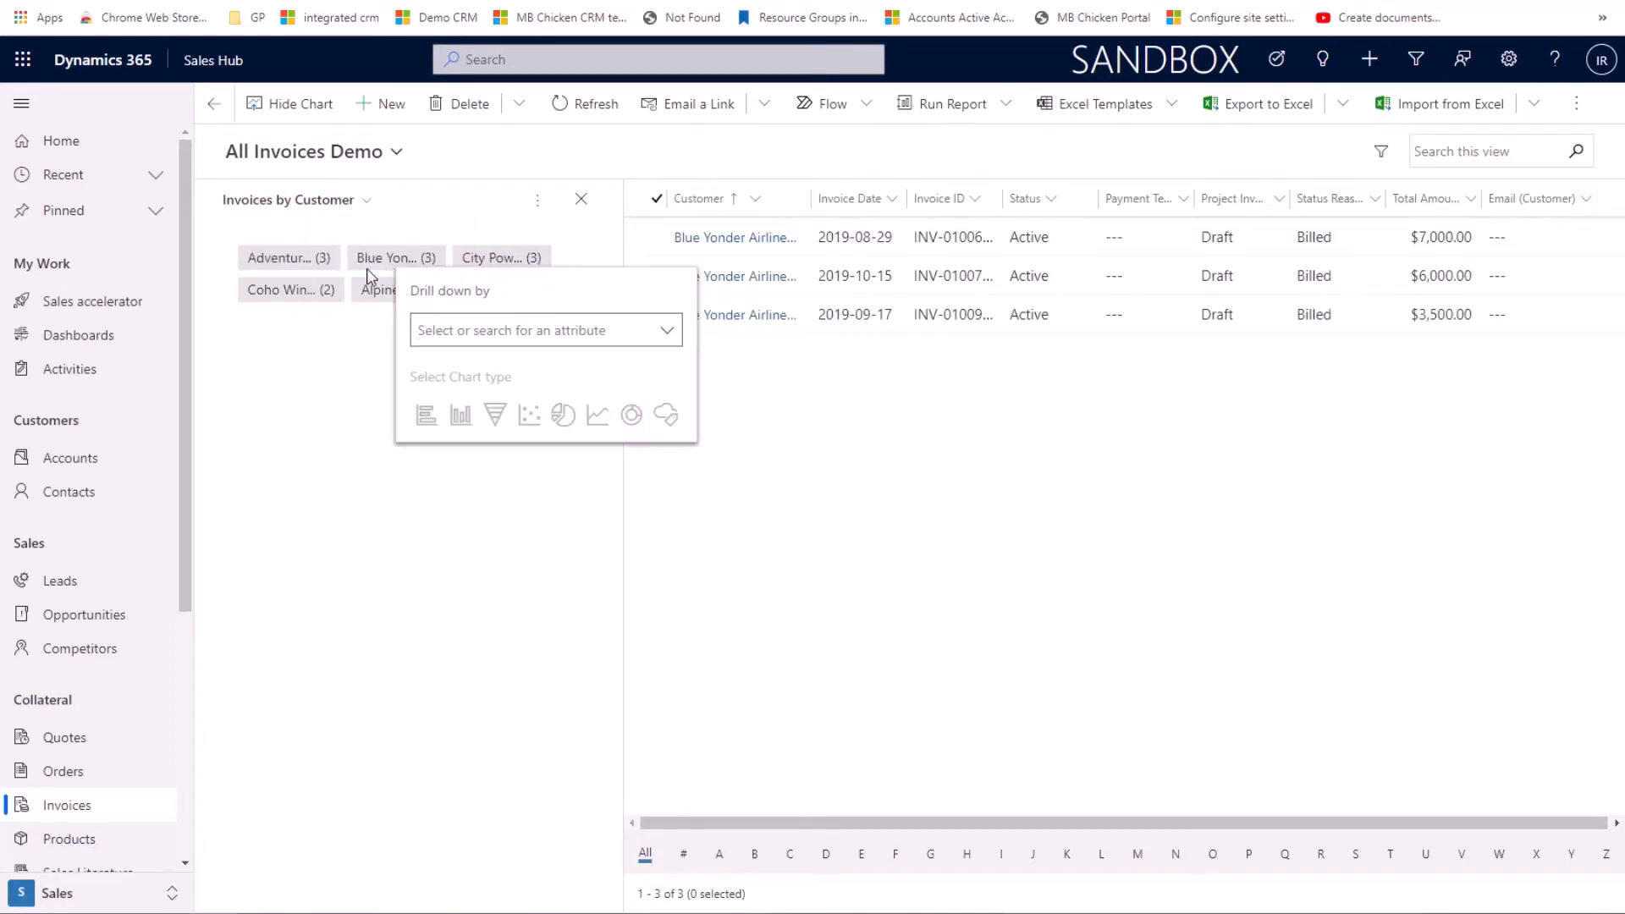
{"action": "left_click", "coordinate": [293, 291]}
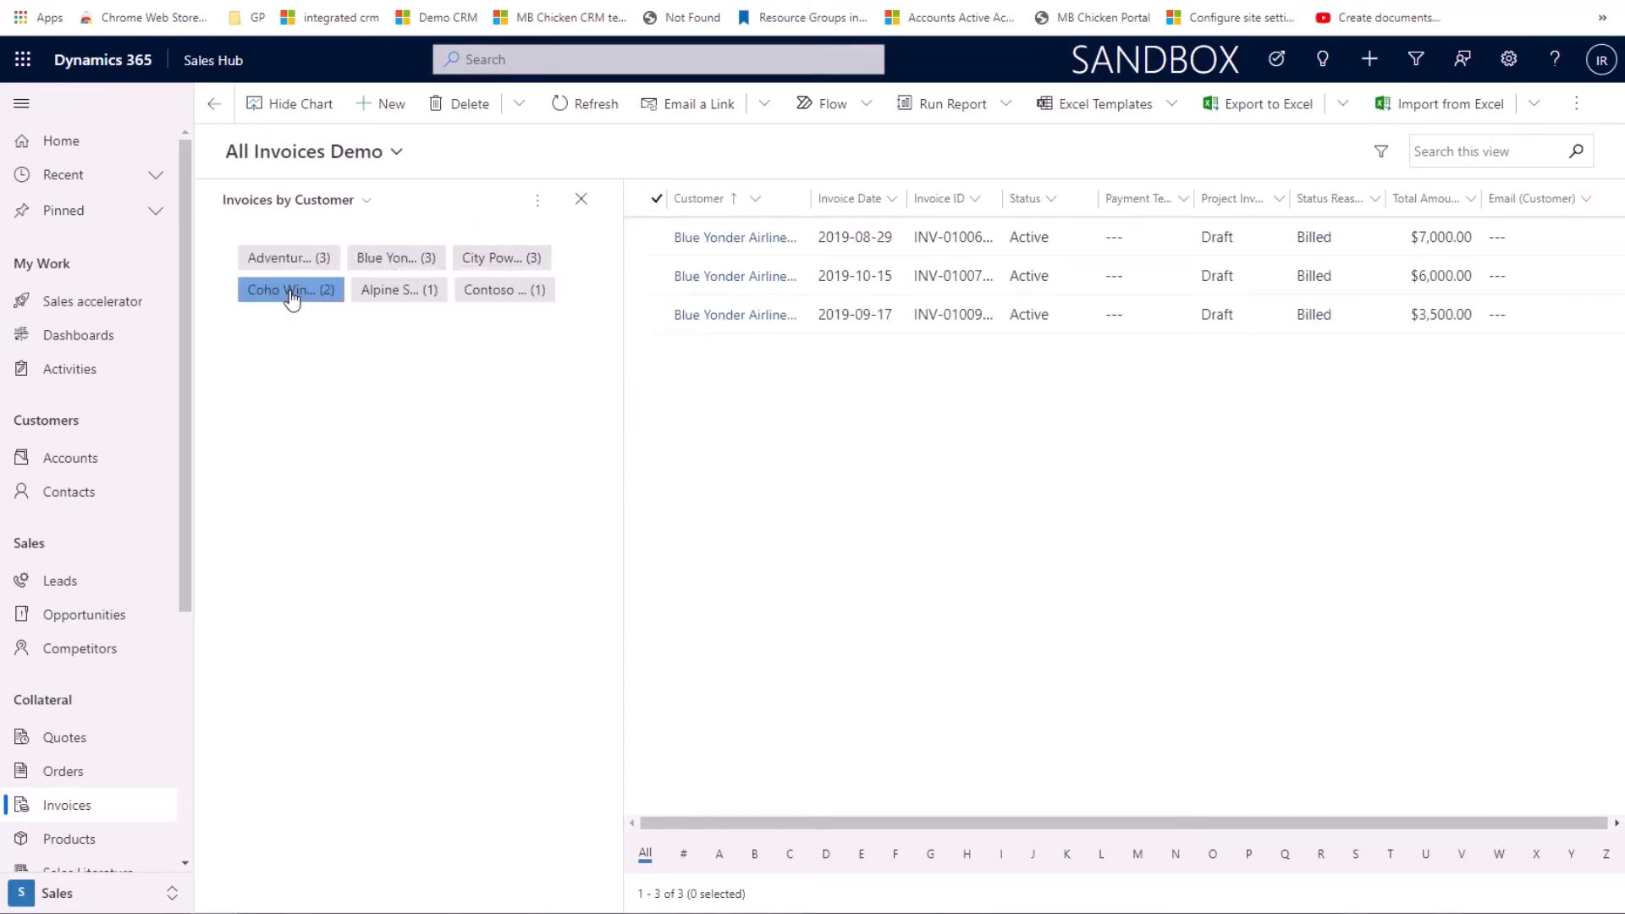
{"action": "left_click", "coordinate": [412, 296]}
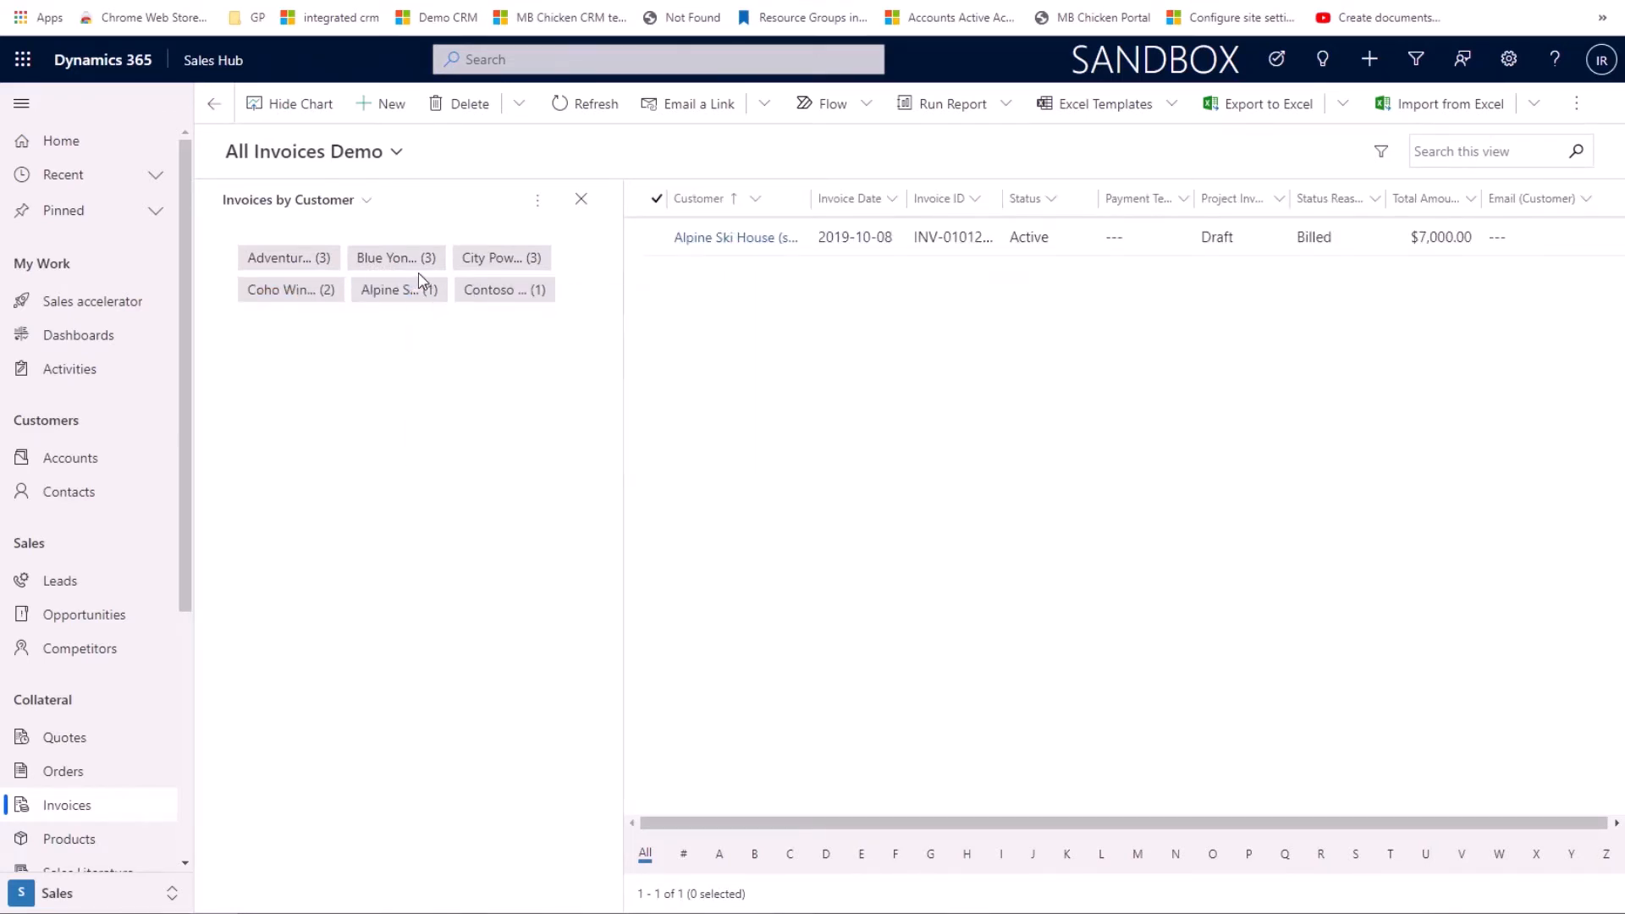
{"action": "left_click", "coordinate": [487, 273]}
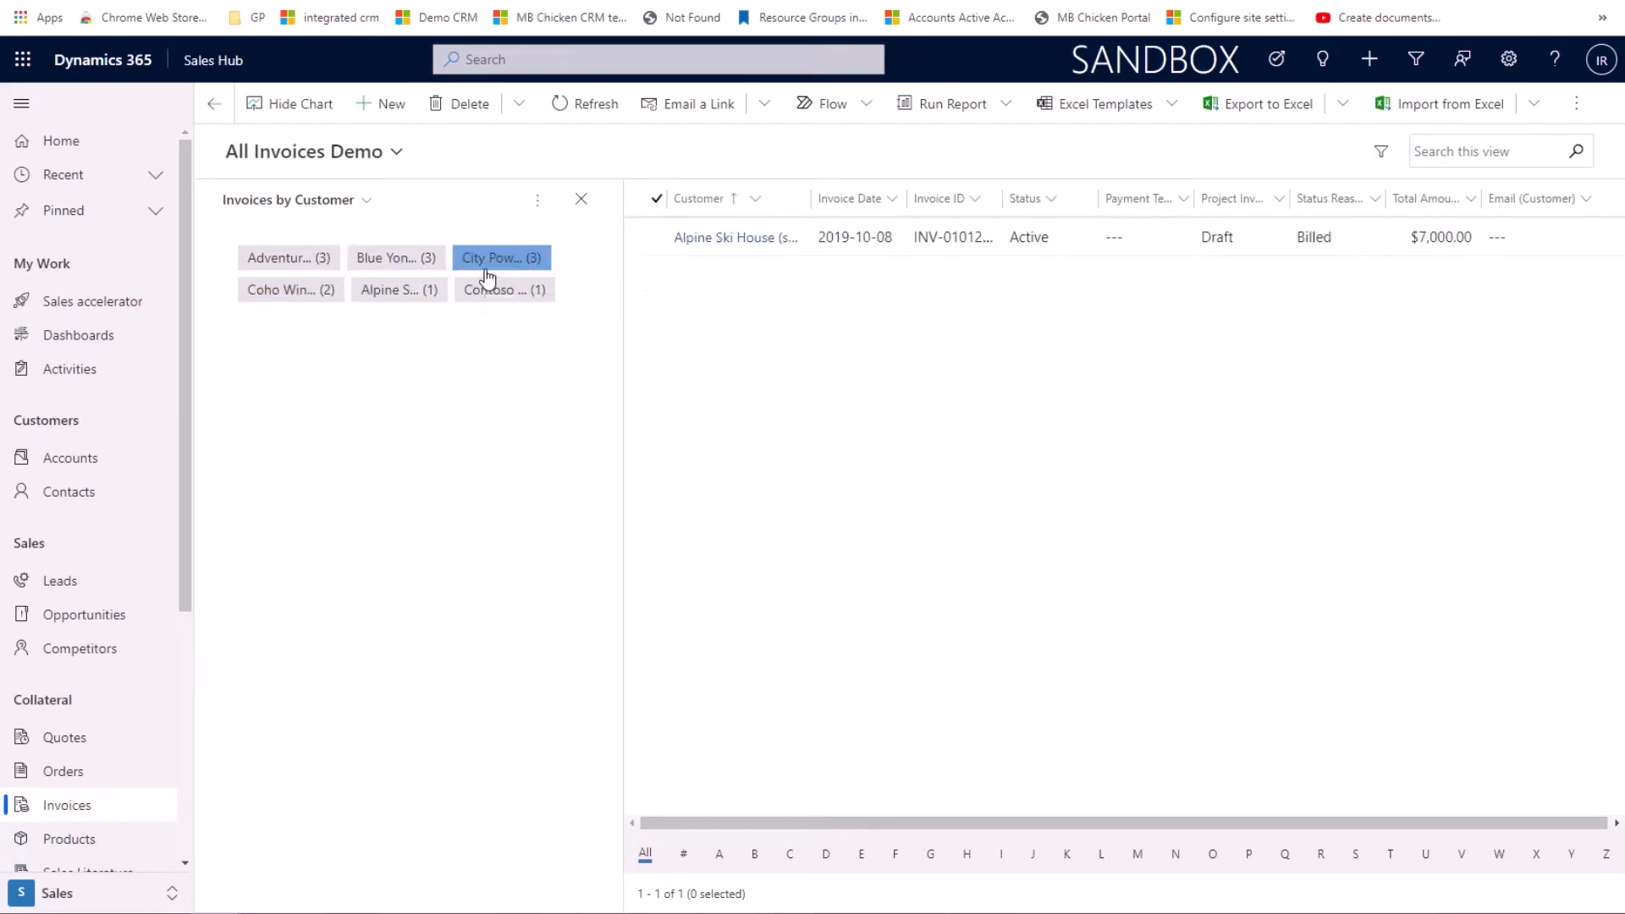
{"action": "left_click", "coordinate": [318, 263]}
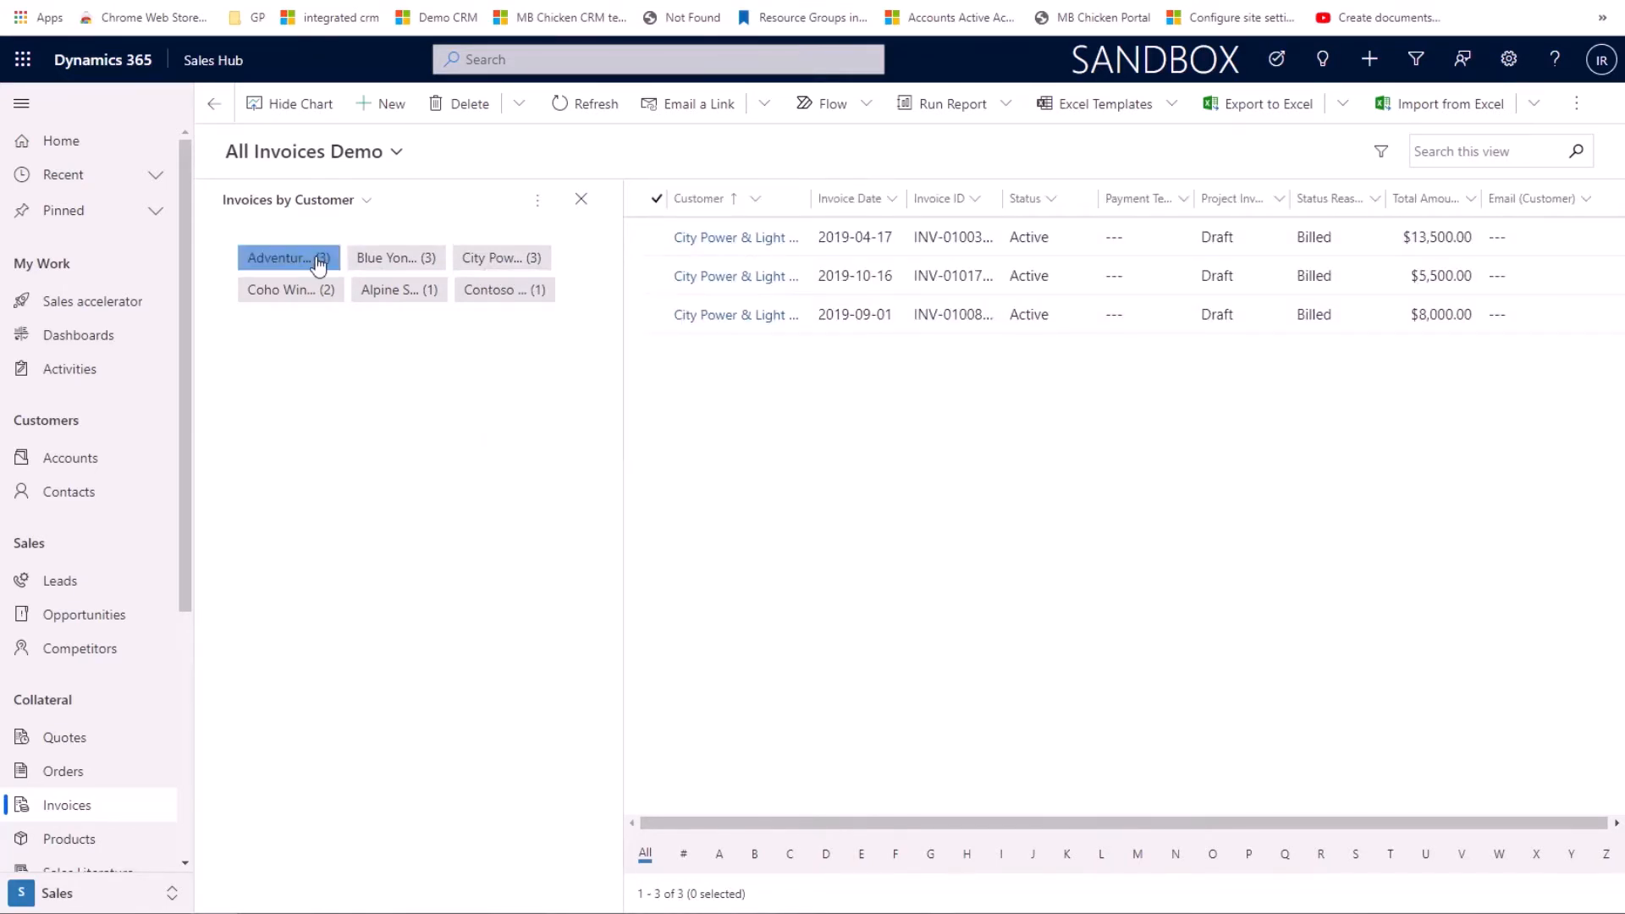
{"action": "left_click", "coordinate": [328, 256]}
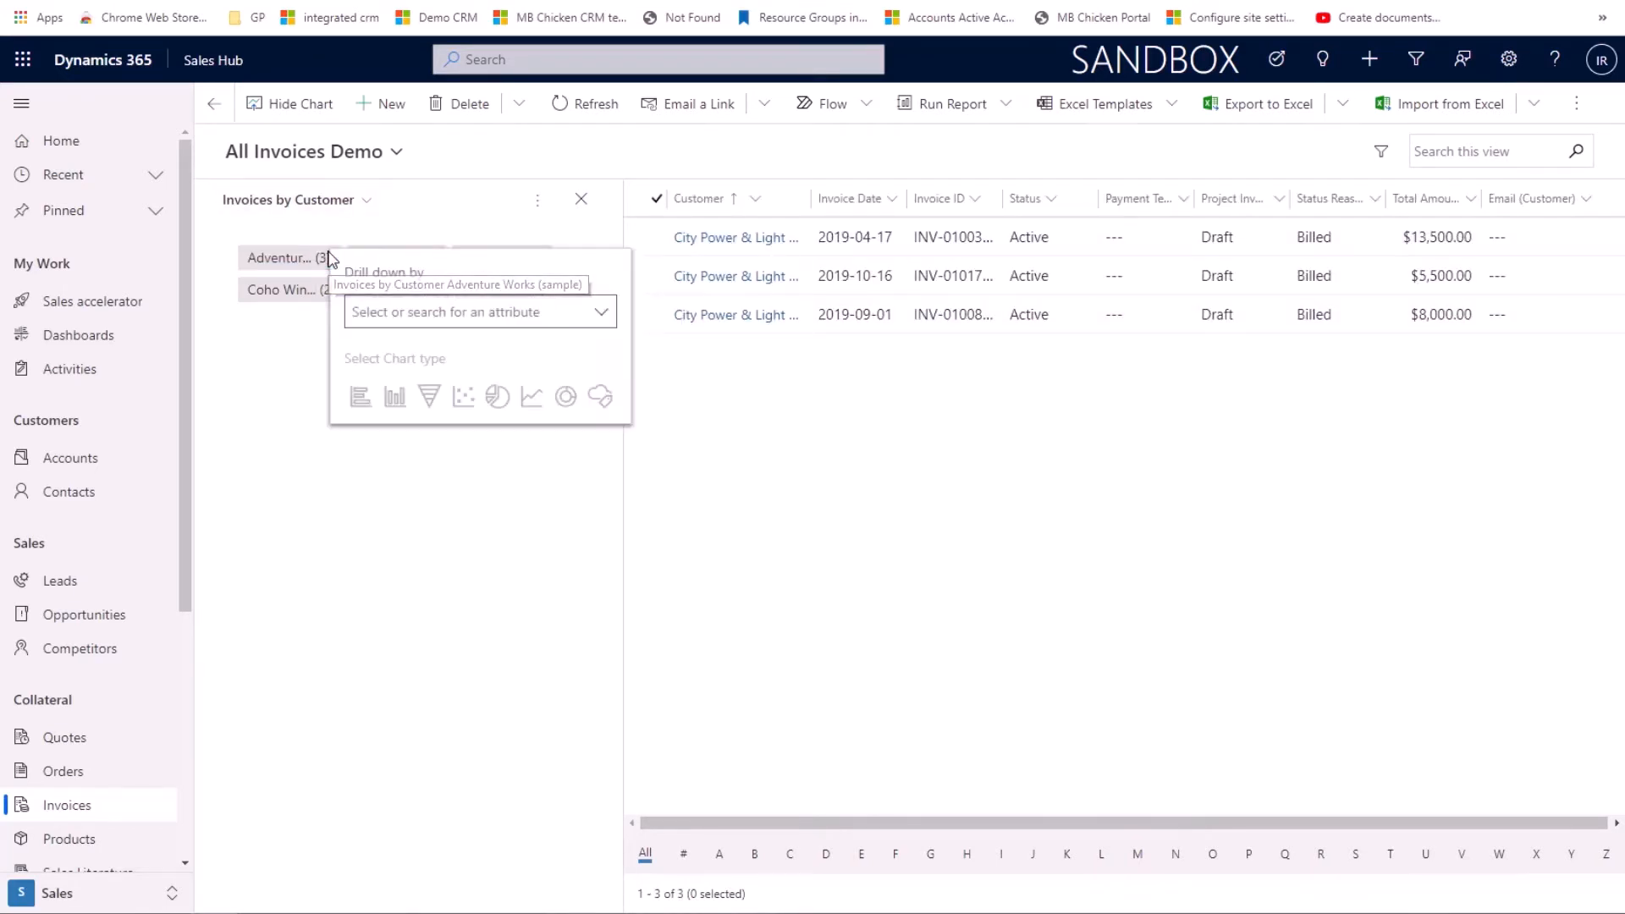
{"action": "left_click", "coordinate": [603, 313]}
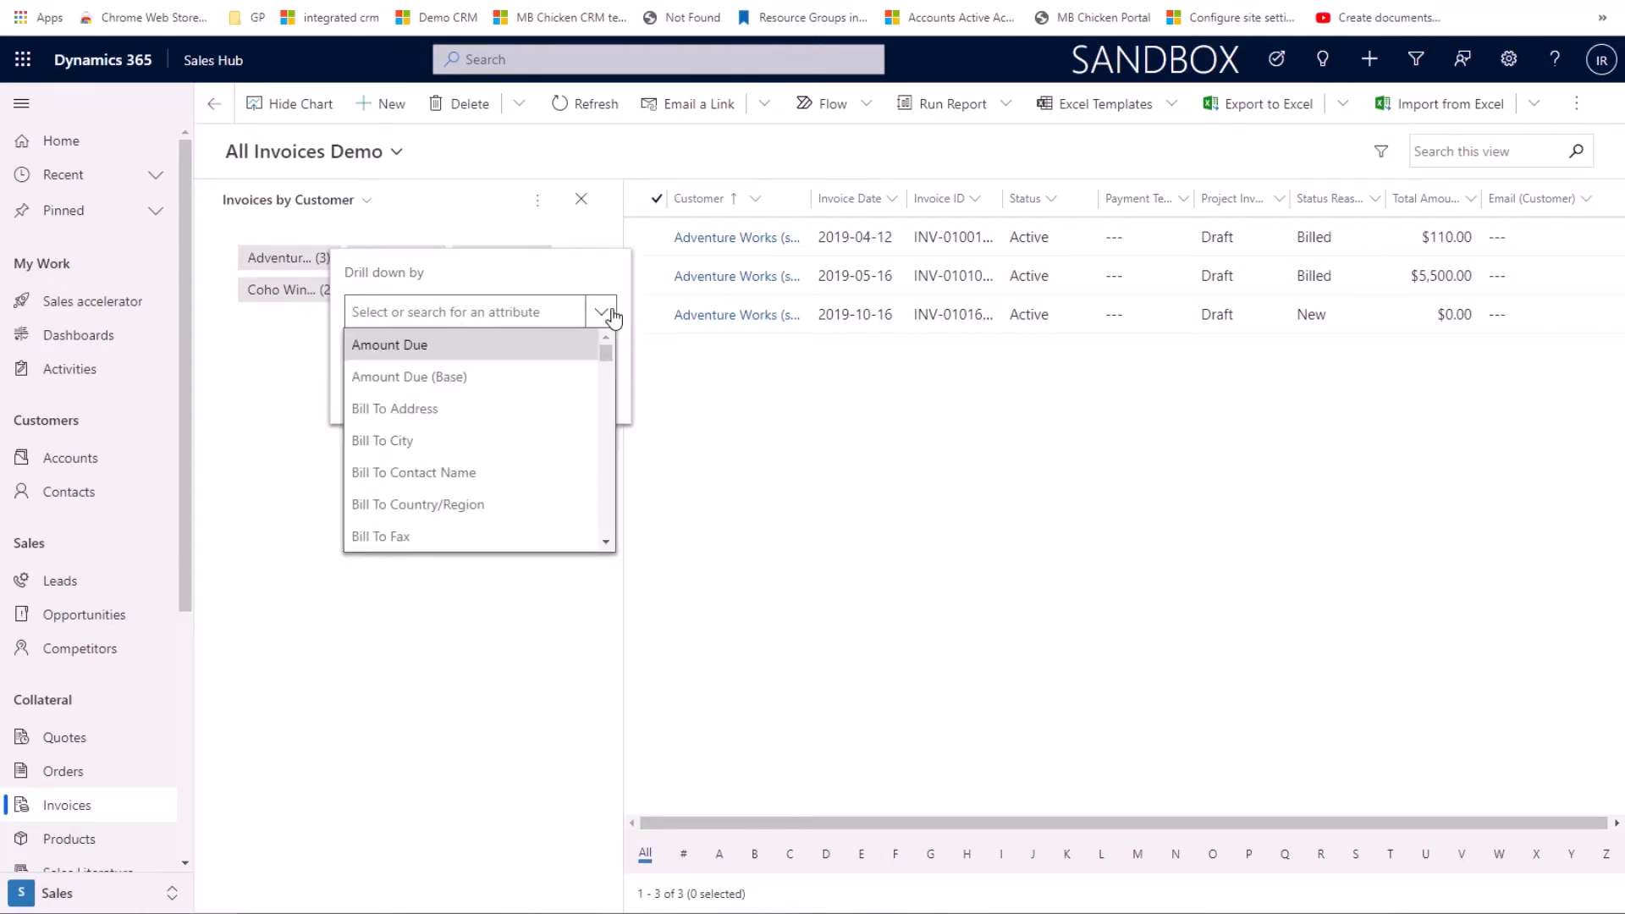
{"action": "left_click", "coordinate": [611, 315]}
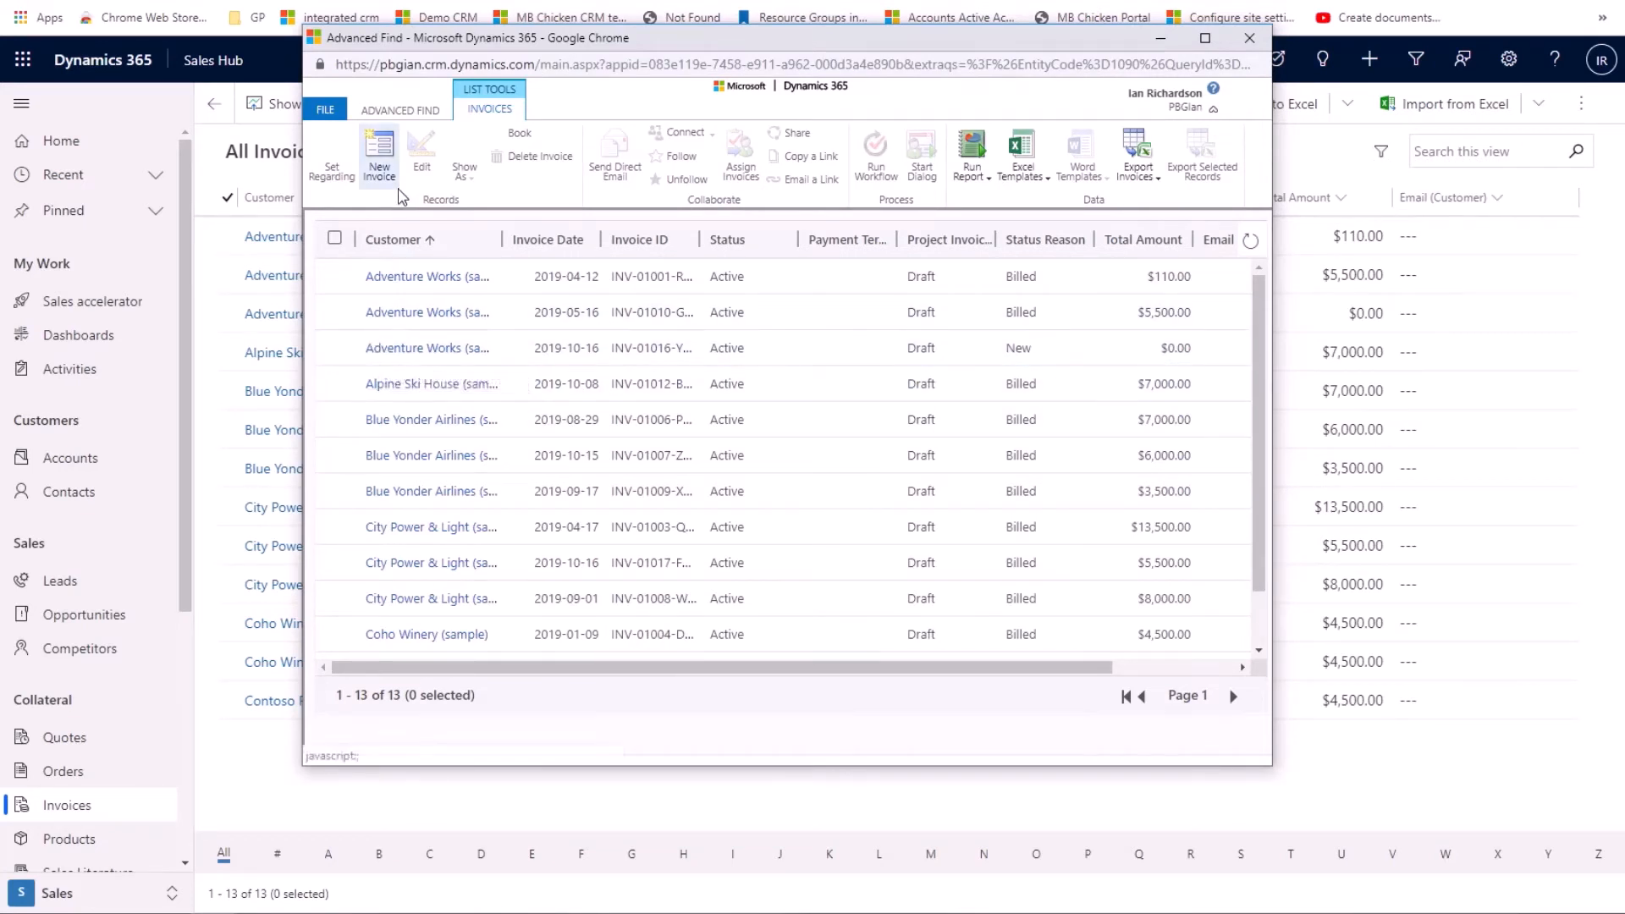
Prepare a direct email for the three Adventure Works invoices with the Outstanding Invoices template, and close the email dialog and Advanced Find
{"action": "left_click", "coordinate": [334, 275]}
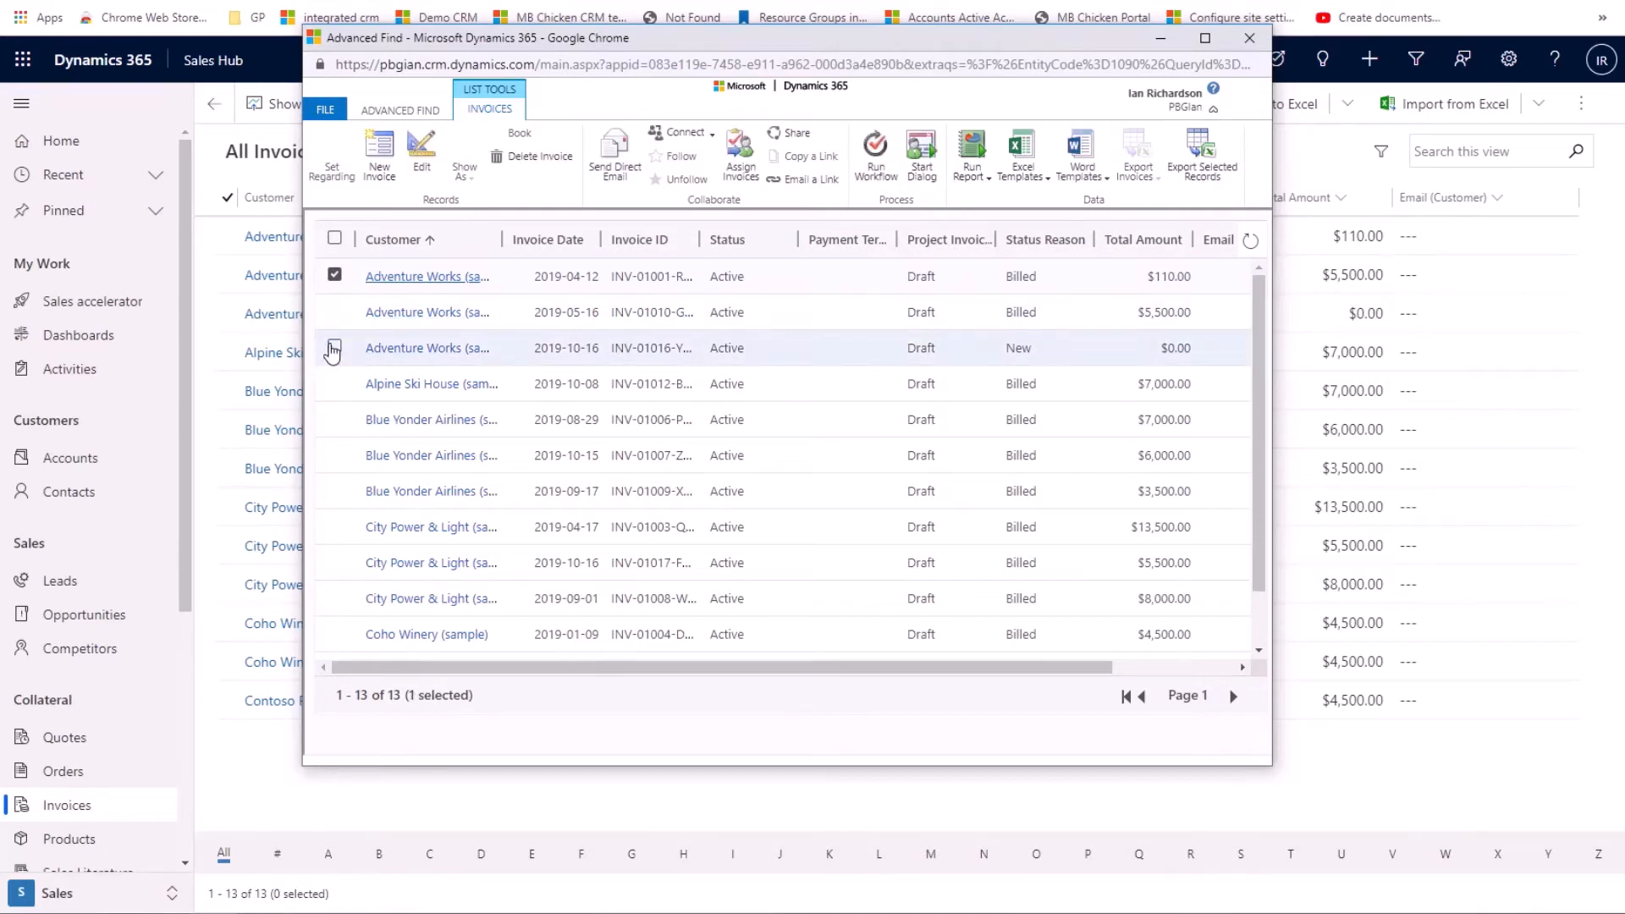
{"action": "left_click", "coordinate": [335, 311]}
{"action": "left_click", "coordinate": [334, 347]}
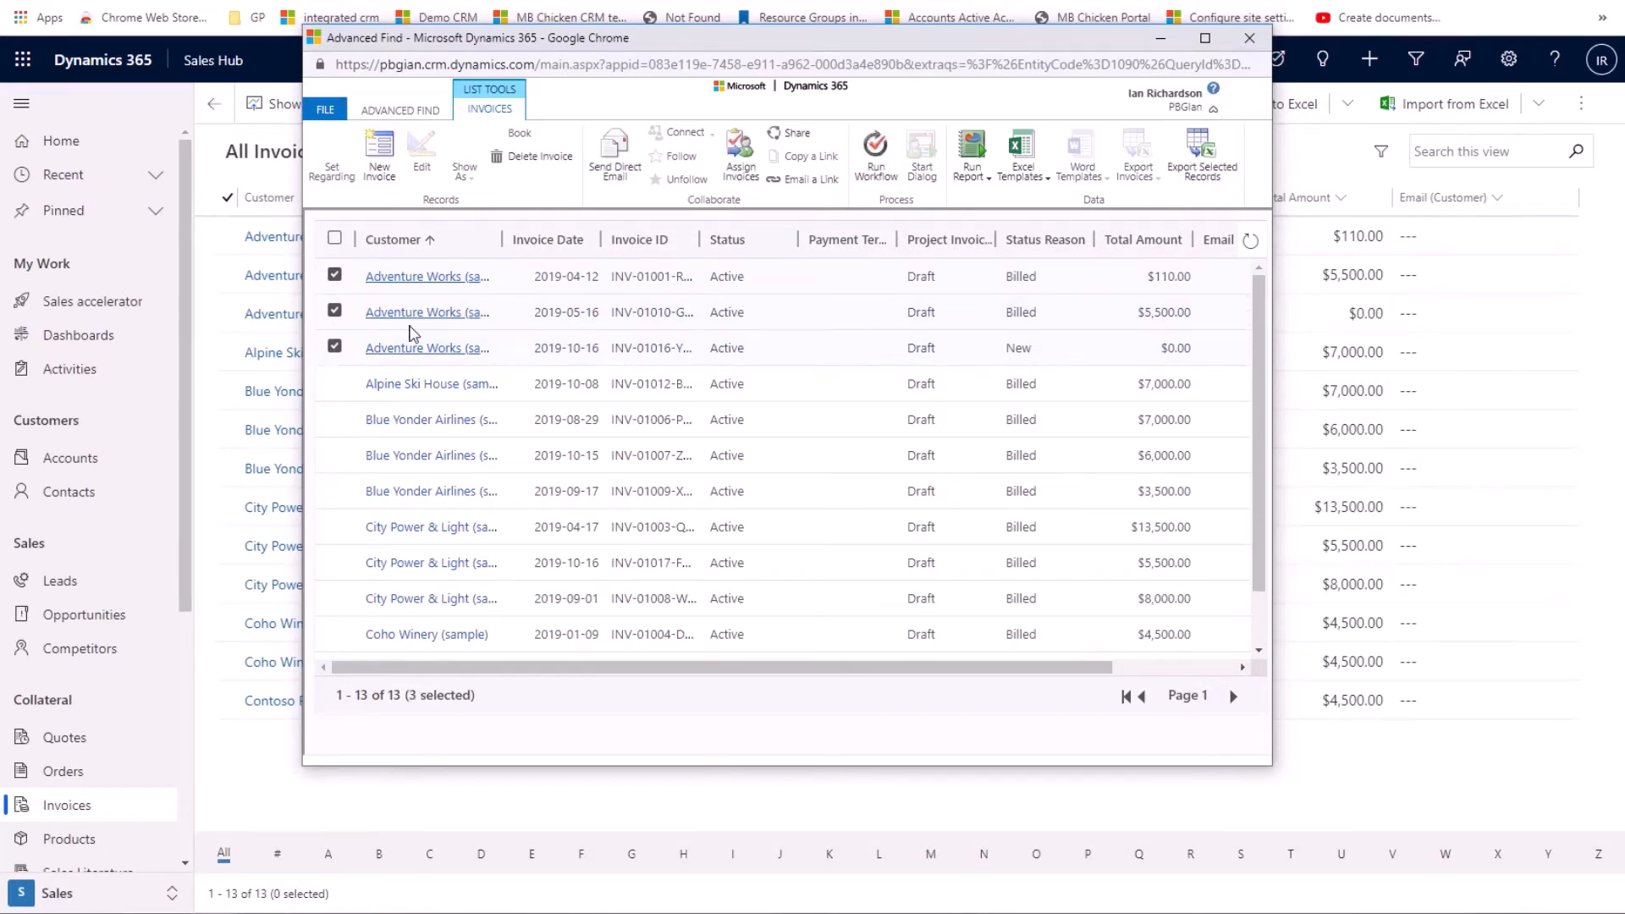
{"action": "left_click", "coordinate": [615, 170]}
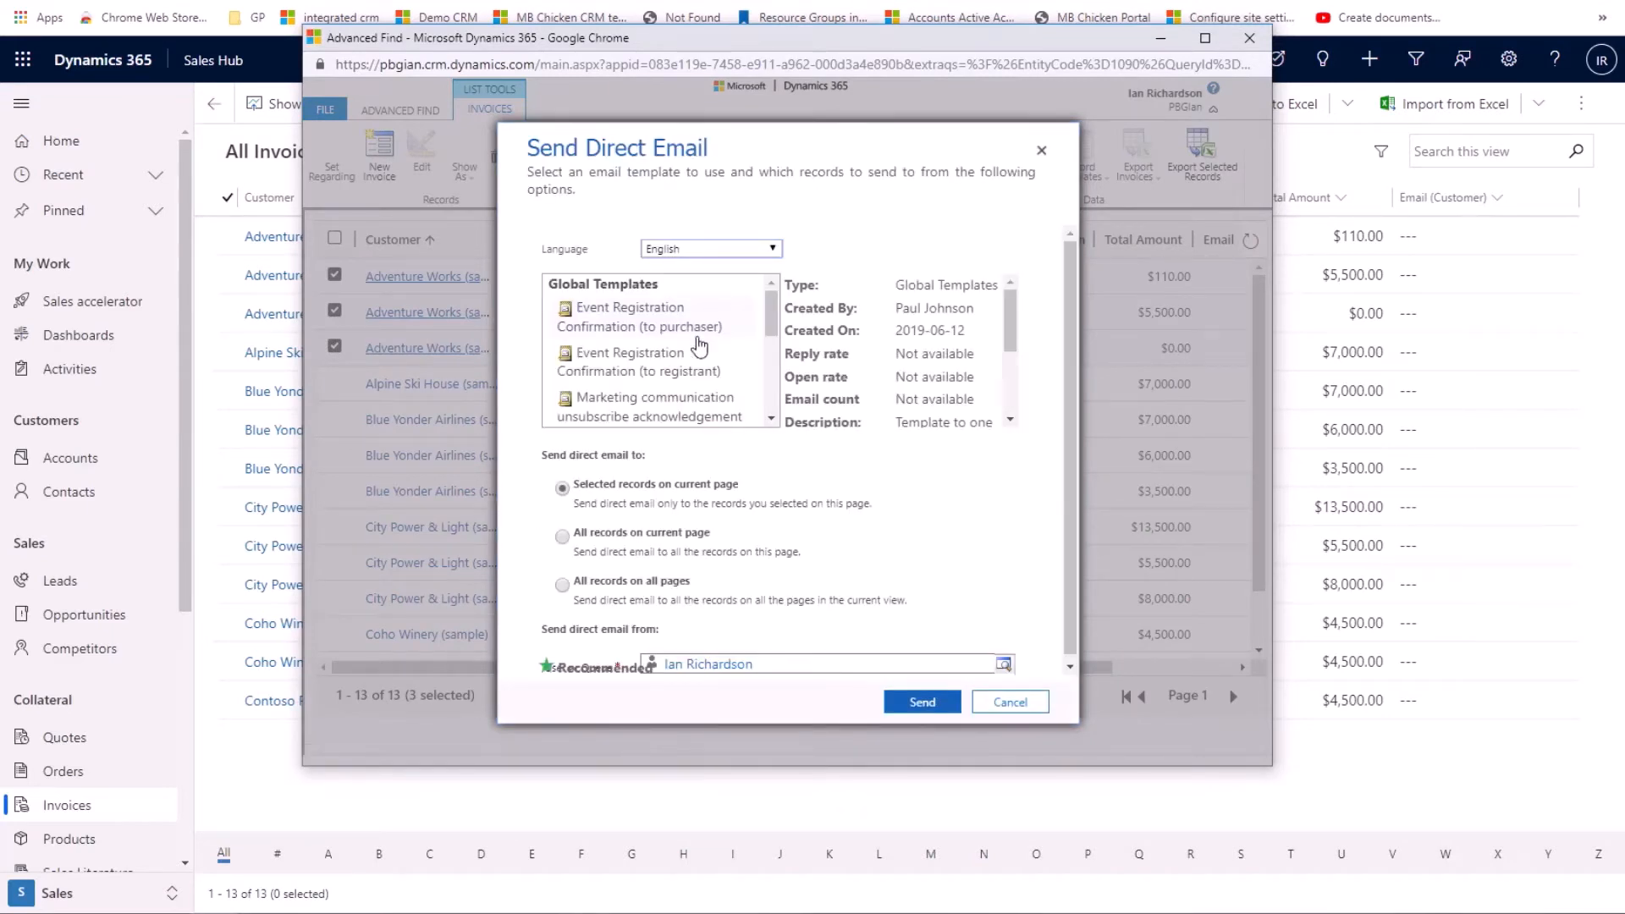
{"action": "left_click_drag", "start_coordinate": [773, 321], "coordinate": [758, 418]}
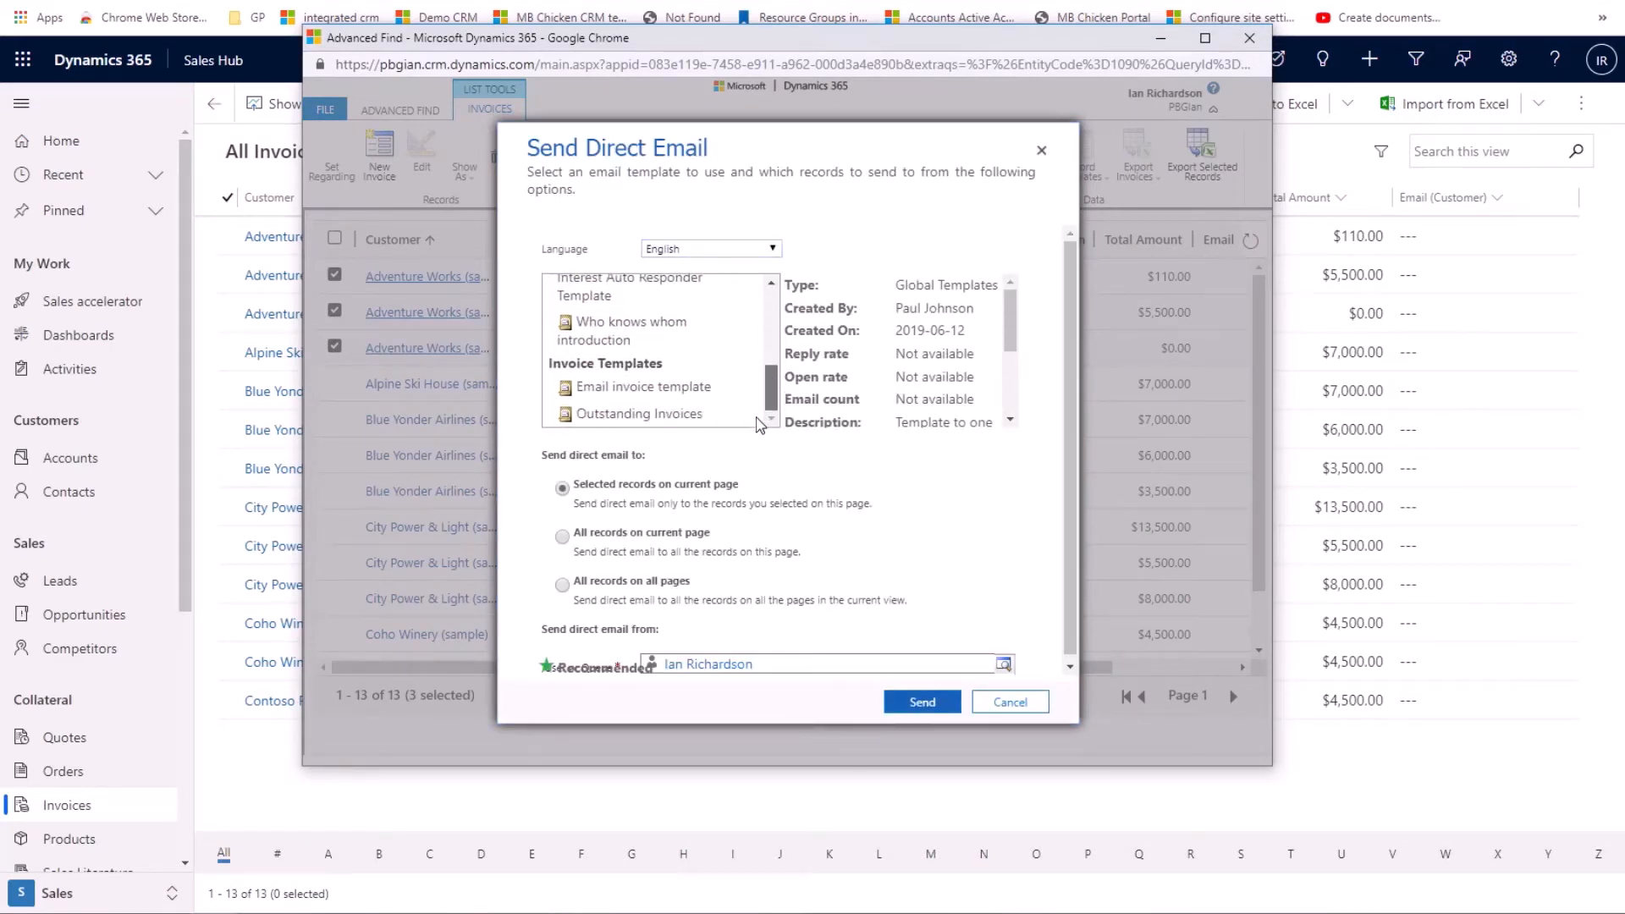
{"action": "left_click", "coordinate": [639, 389]}
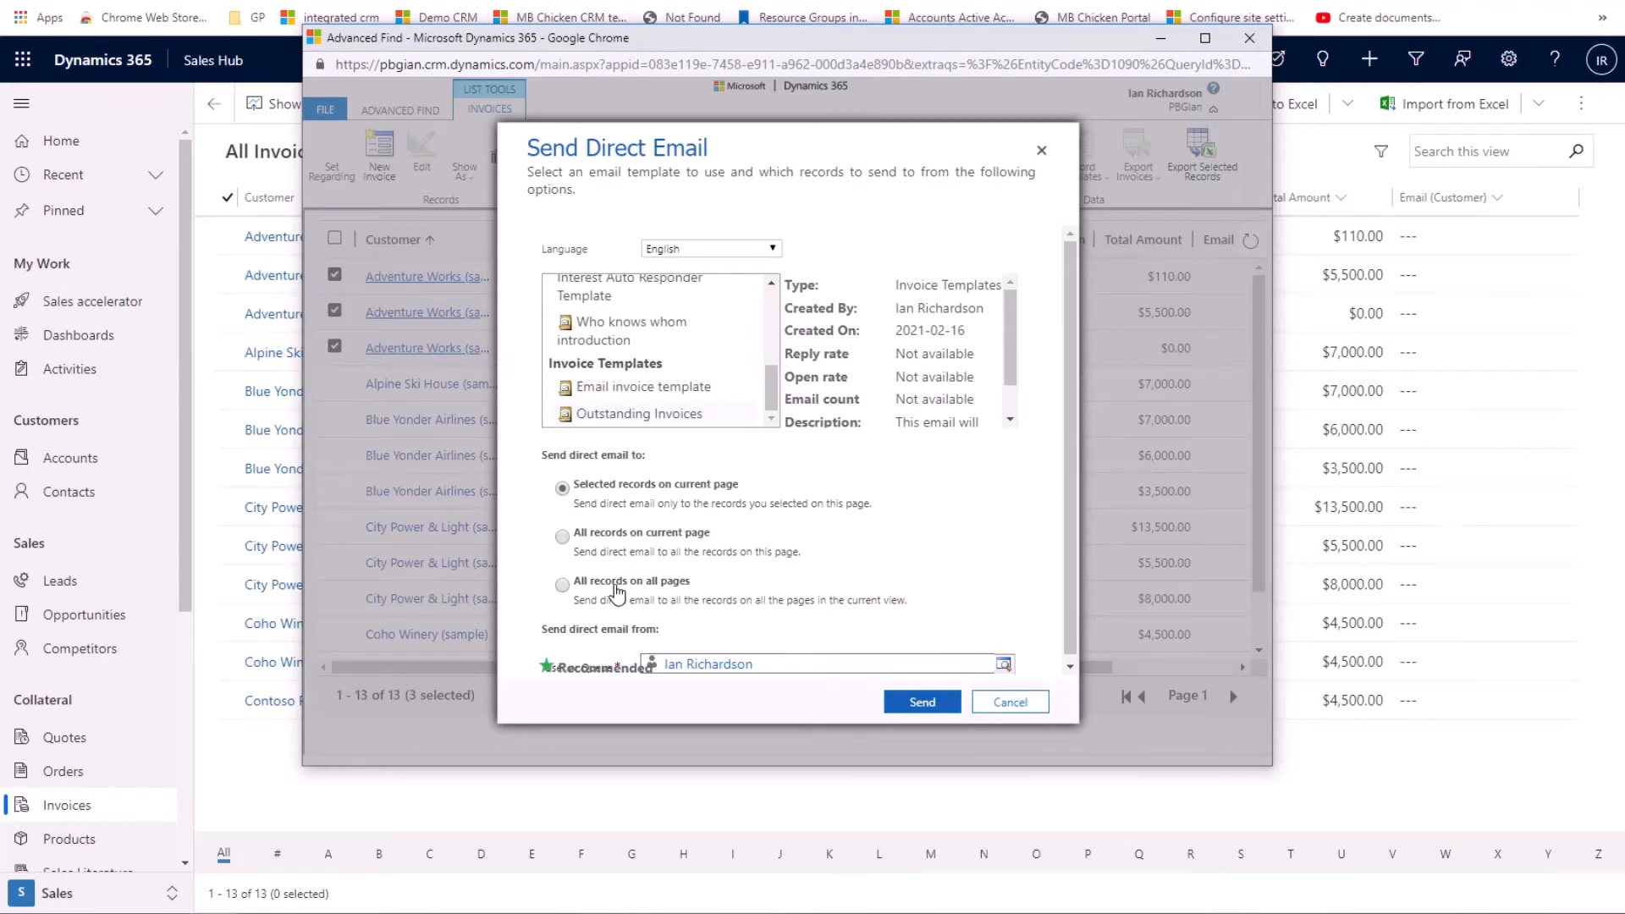
{"action": "left_click", "coordinate": [924, 710]}
{"action": "left_click", "coordinate": [1042, 149]}
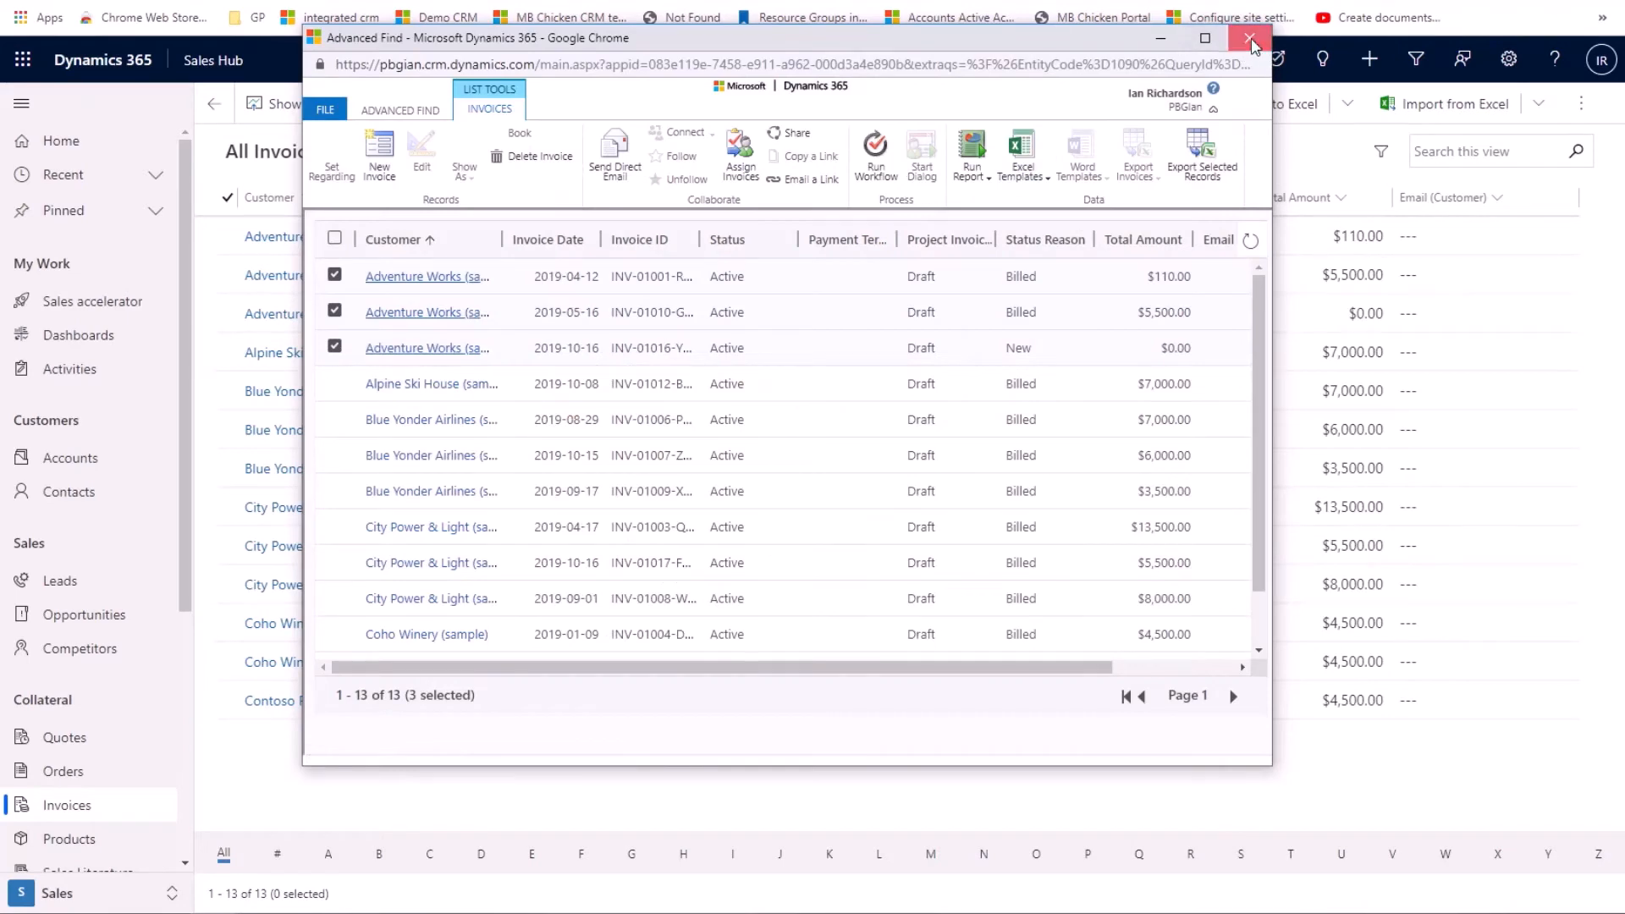
{"action": "left_click", "coordinate": [1250, 38]}
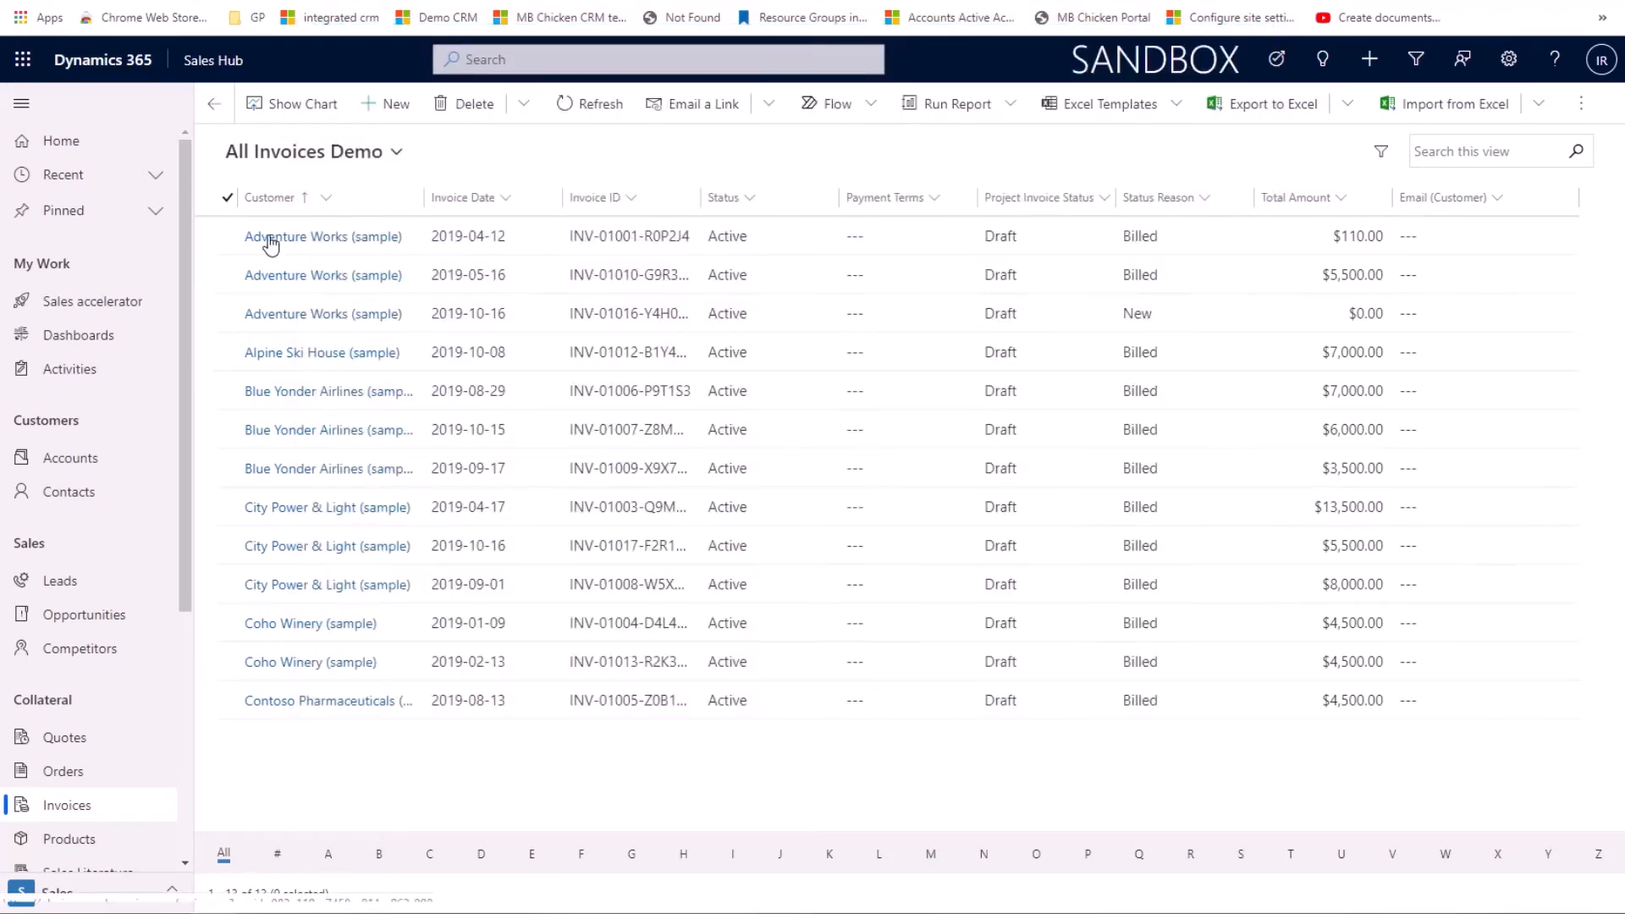
Generate a Word template letter for the Adventure Works invoice dated 2019-05-16
{"action": "left_click", "coordinate": [271, 246]}
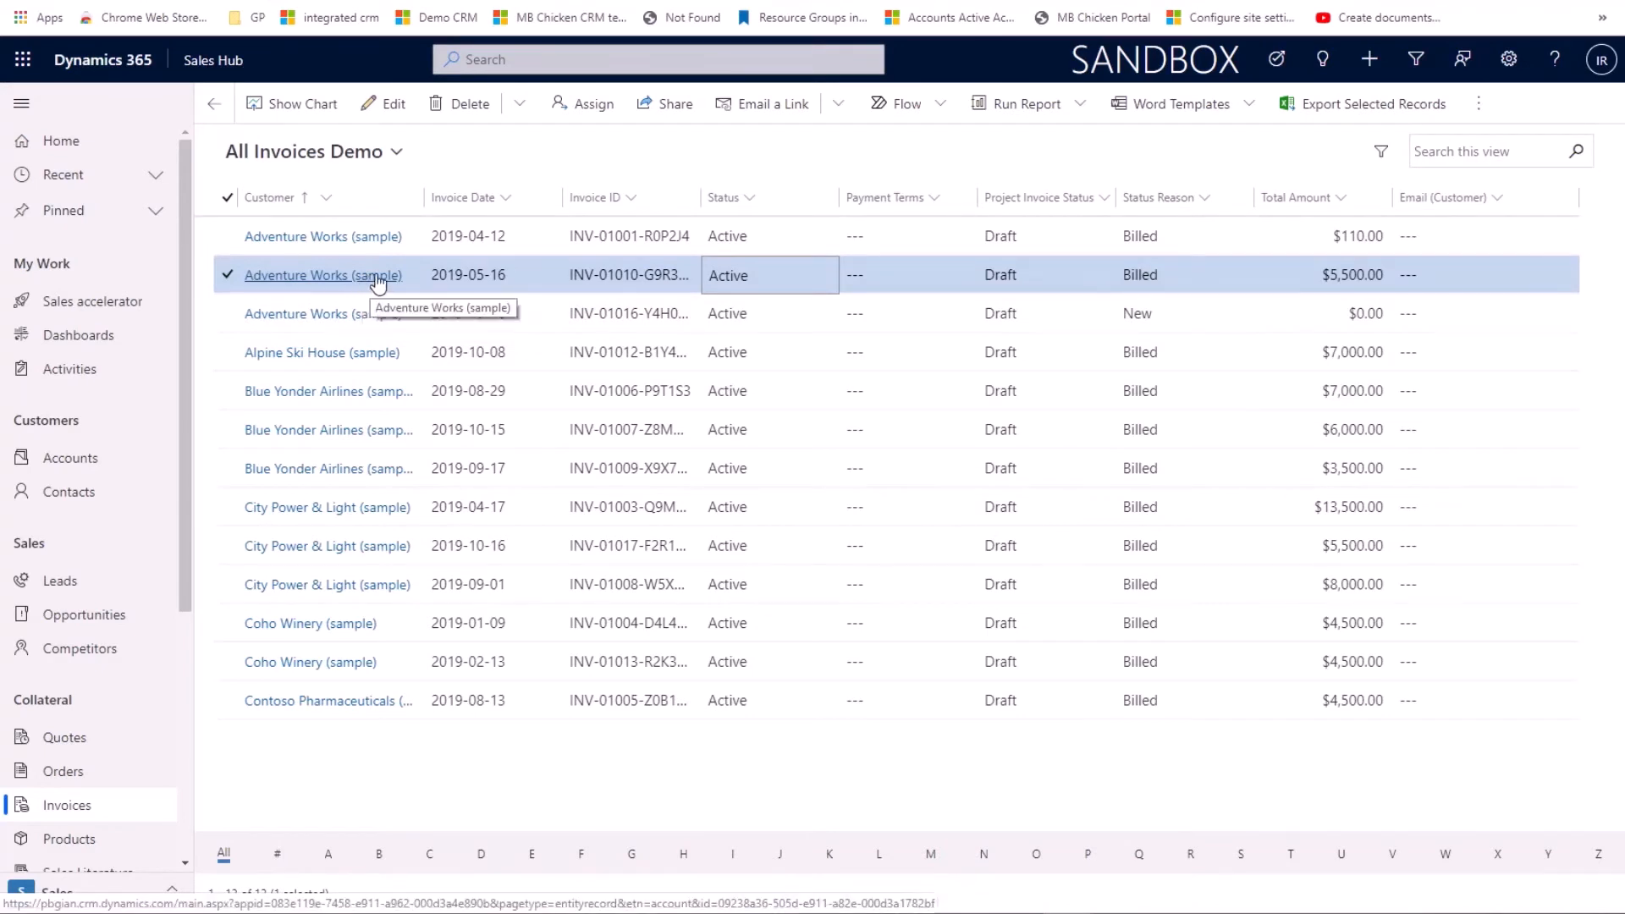
{"action": "left_click", "coordinate": [1257, 112]}
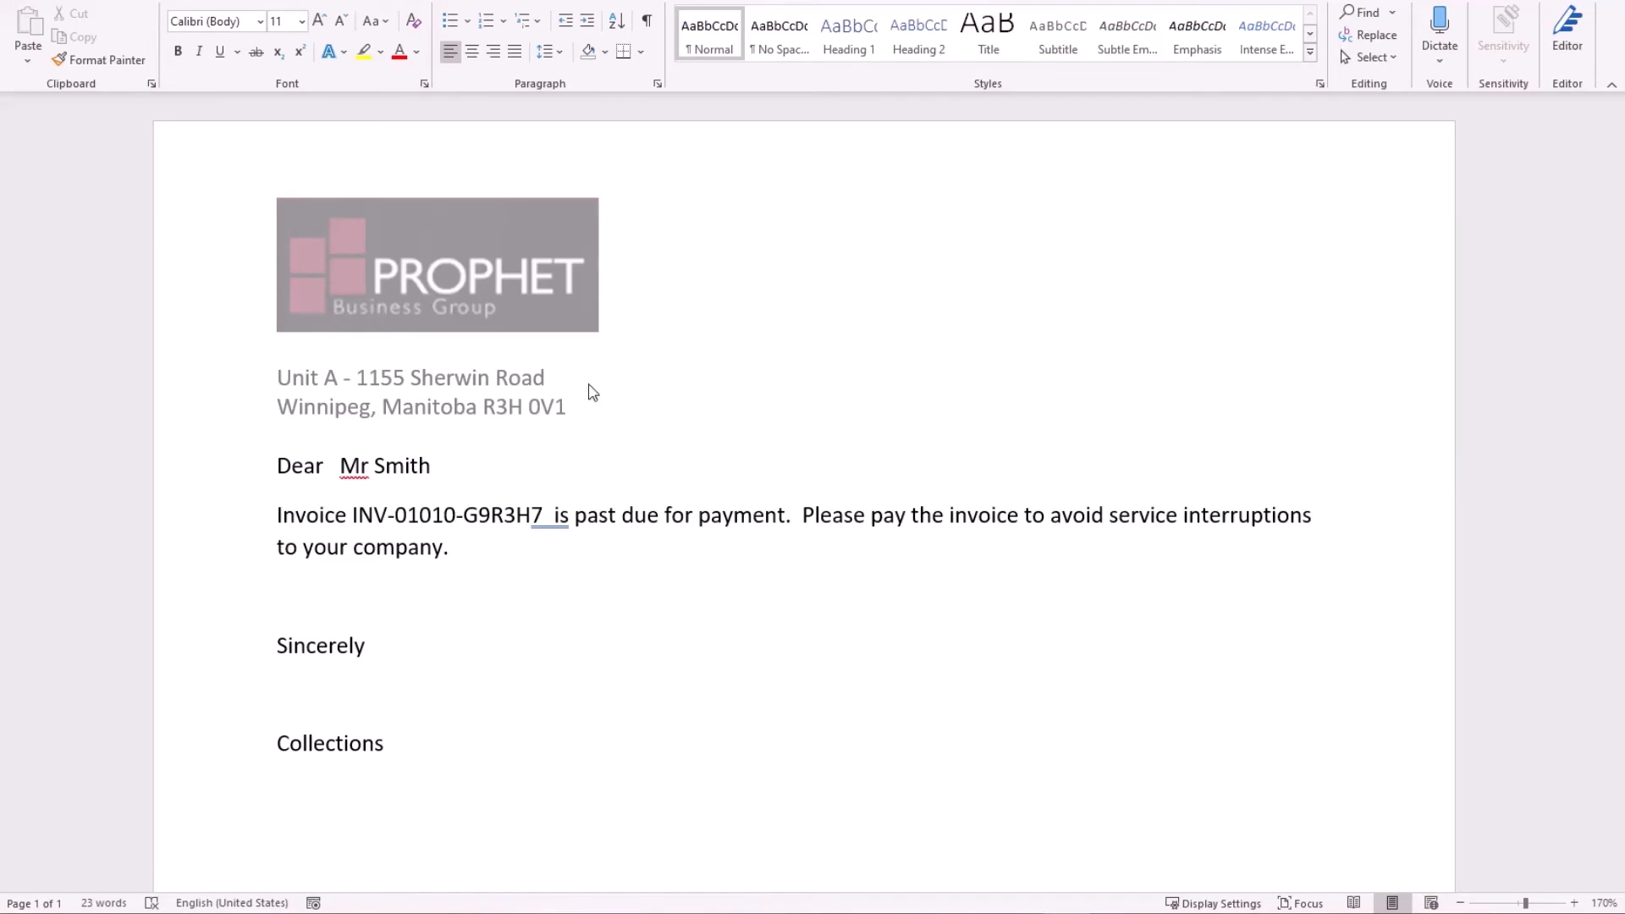
Check the generated letter's company header, recipient name and invoice number in Word
{"action": "double_click", "coordinate": [725, 311]}
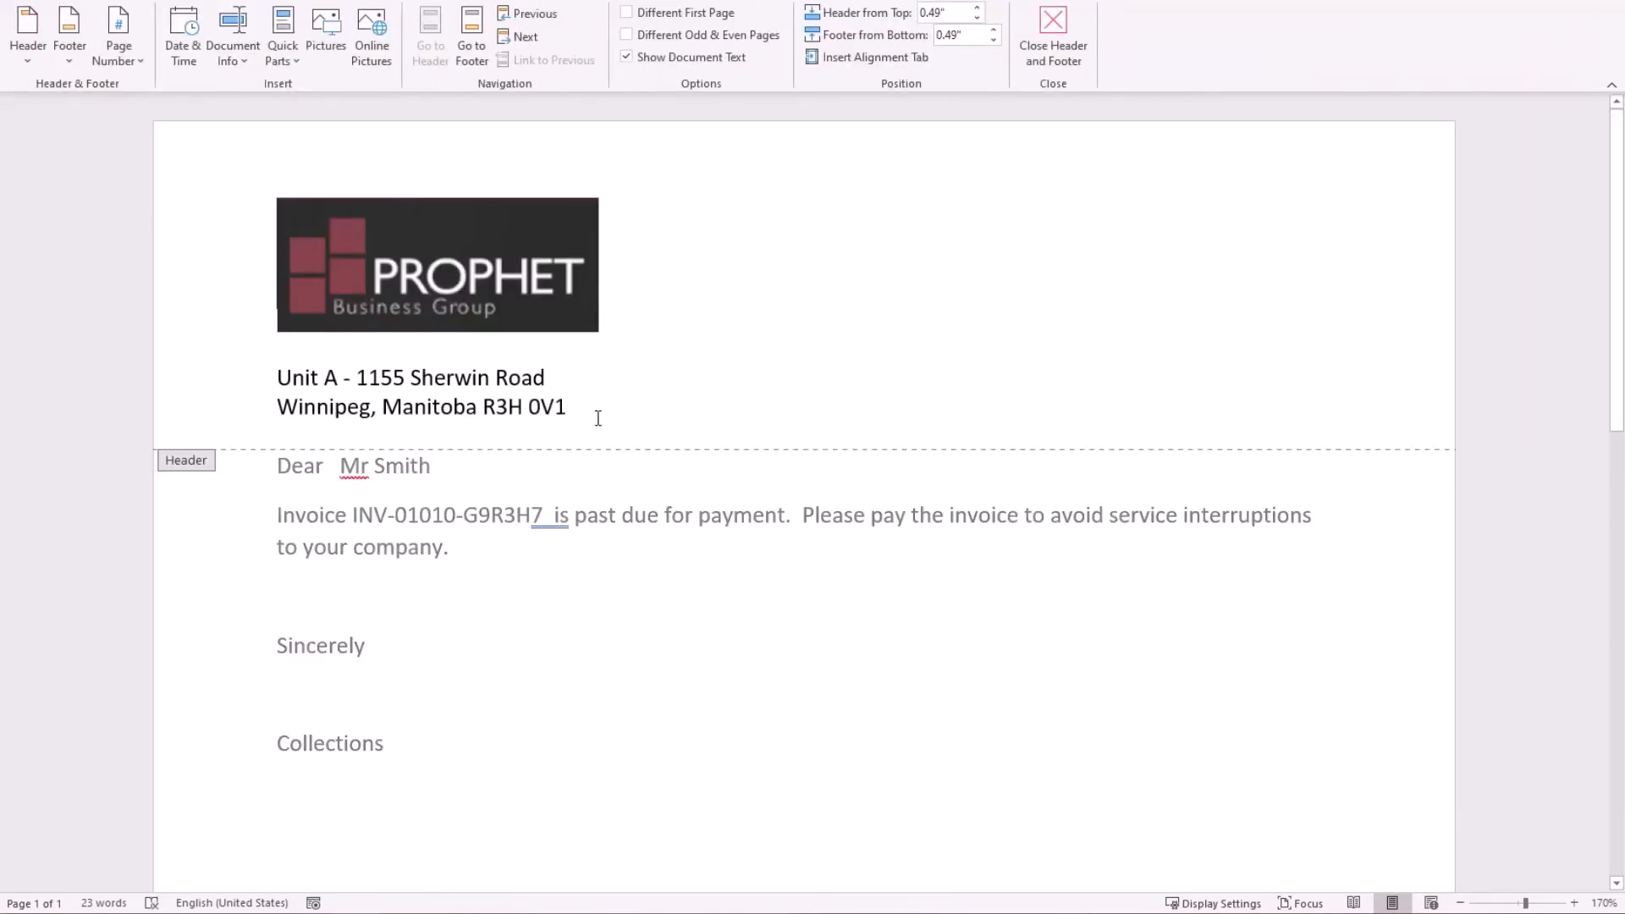
{"action": "double_click", "coordinate": [553, 478]}
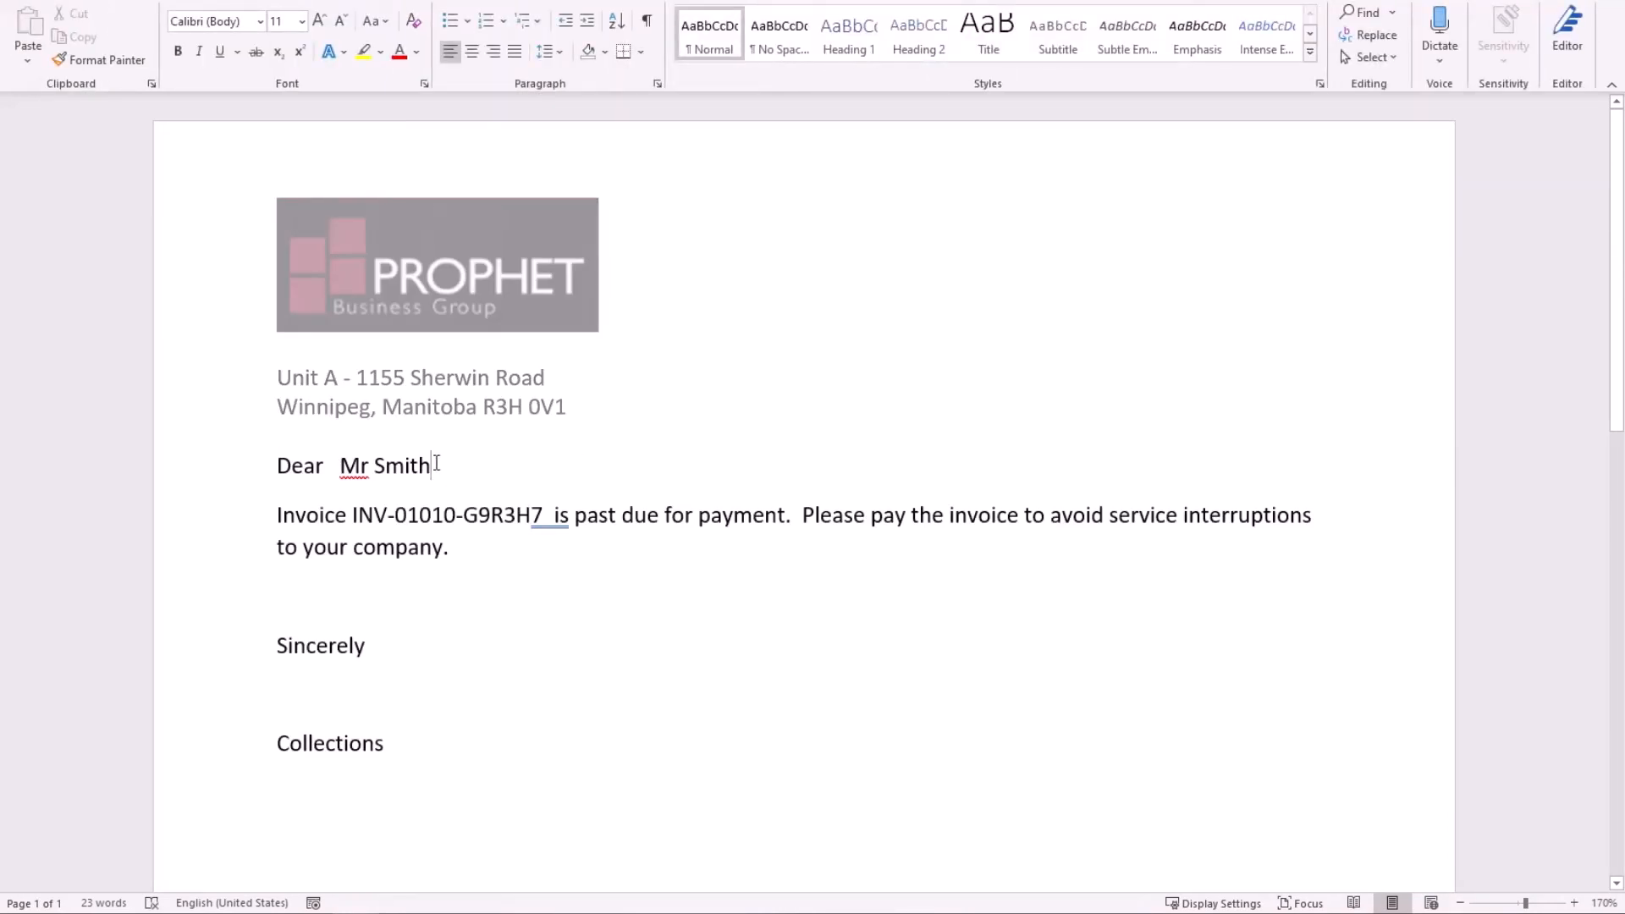
{"action": "left_click_drag", "start_coordinate": [433, 464], "coordinate": [341, 480]}
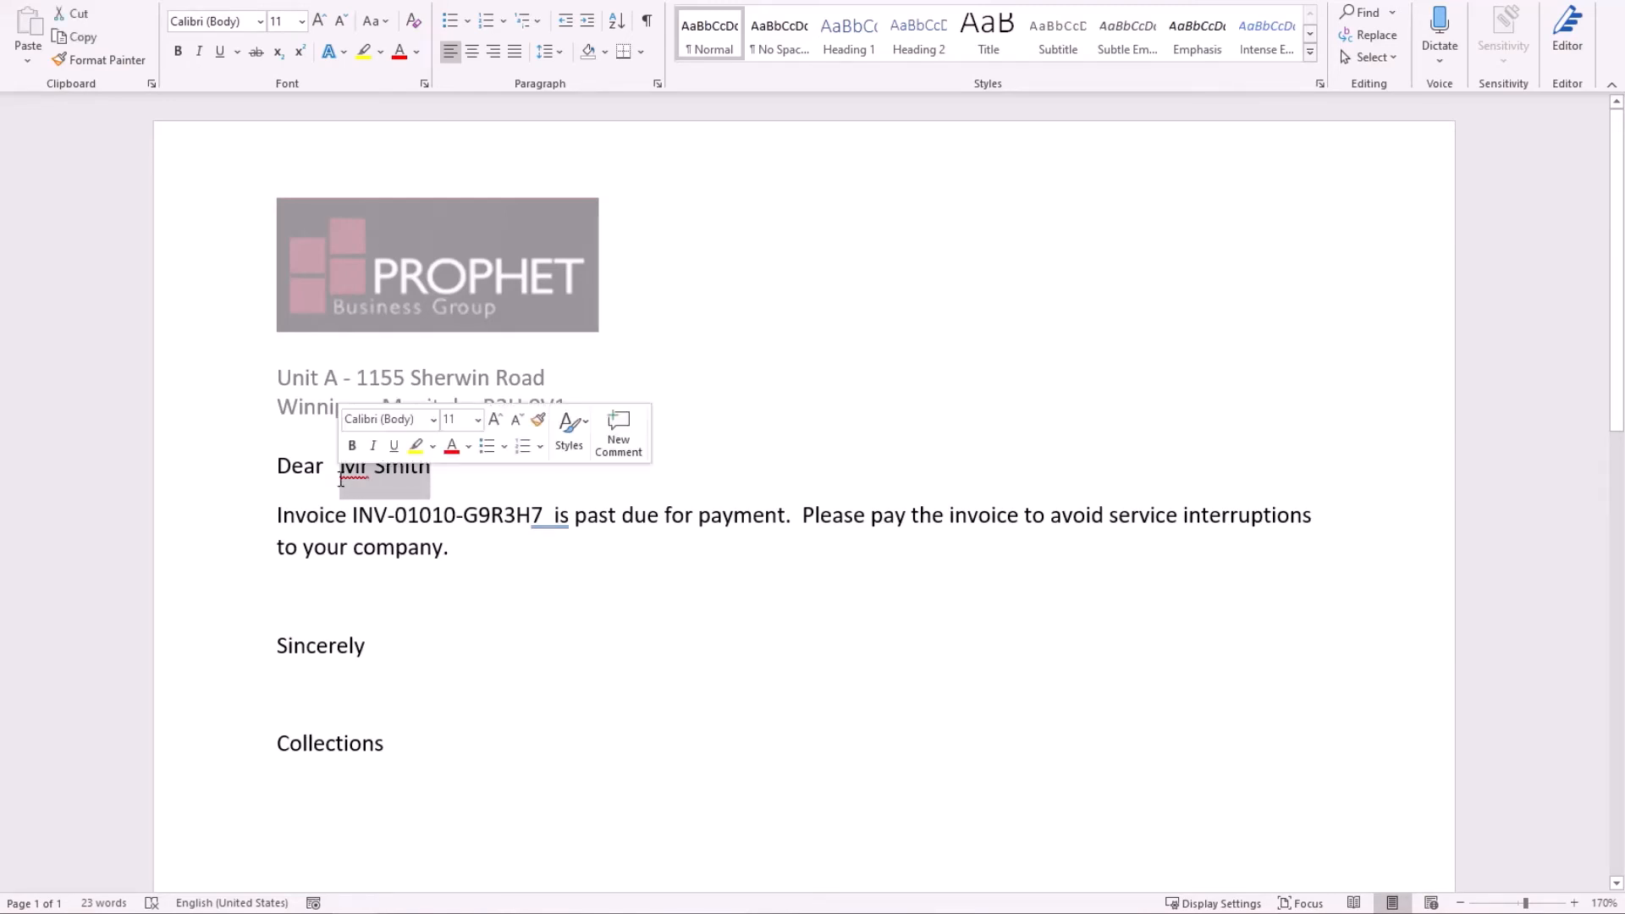
{"action": "left_click", "coordinate": [398, 531]}
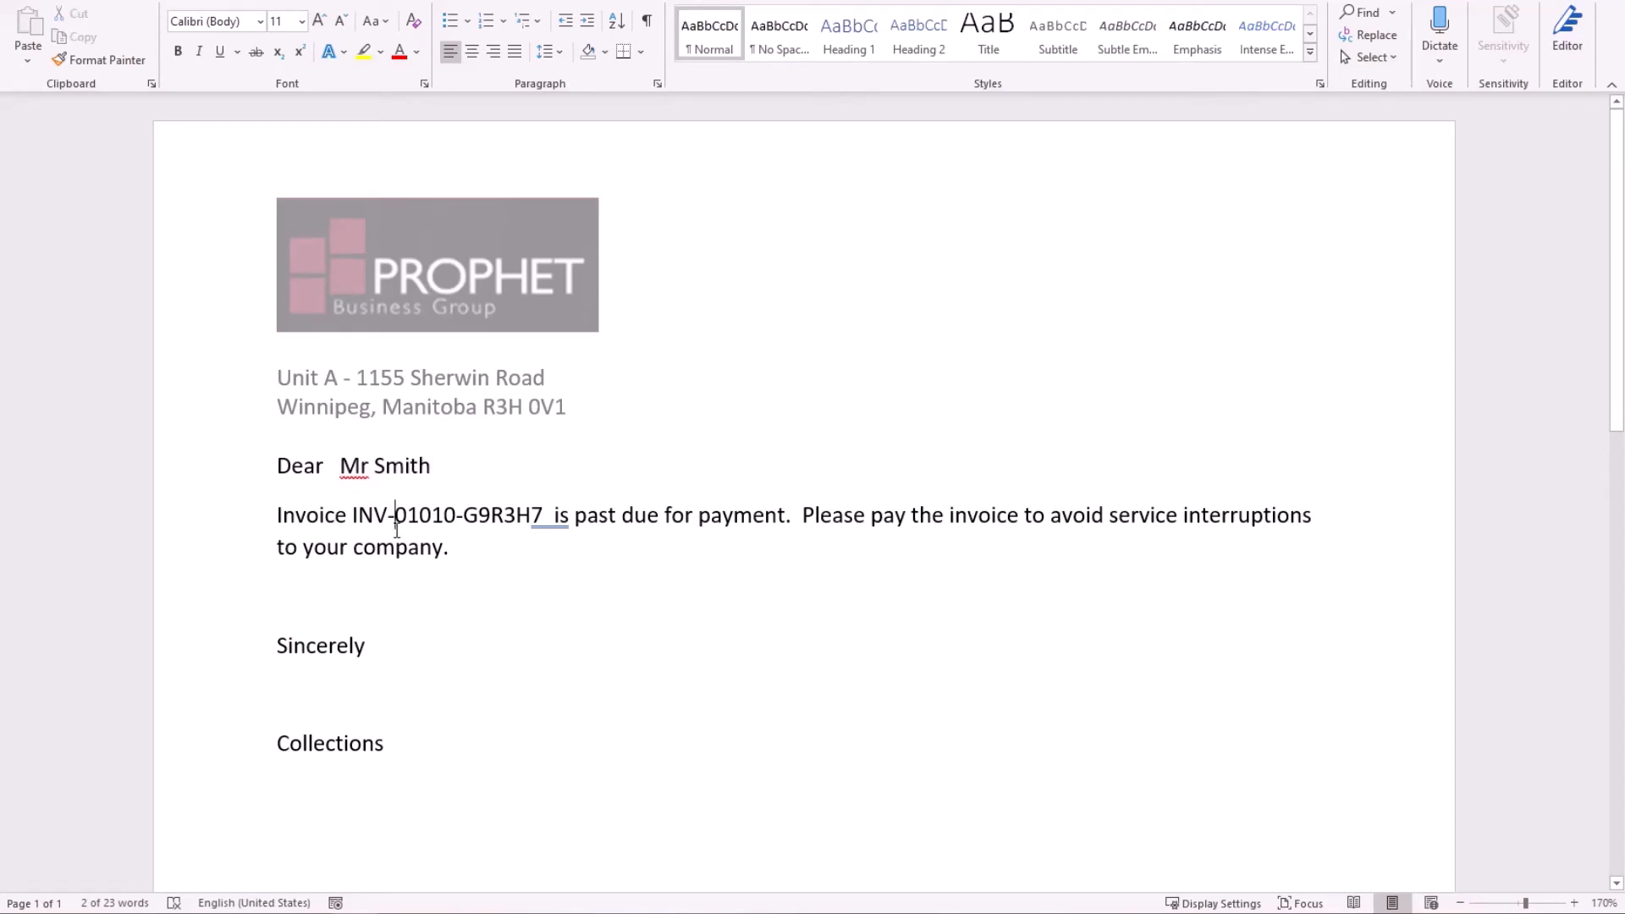
{"action": "left_click_drag", "start_coordinate": [372, 519], "coordinate": [506, 523]}
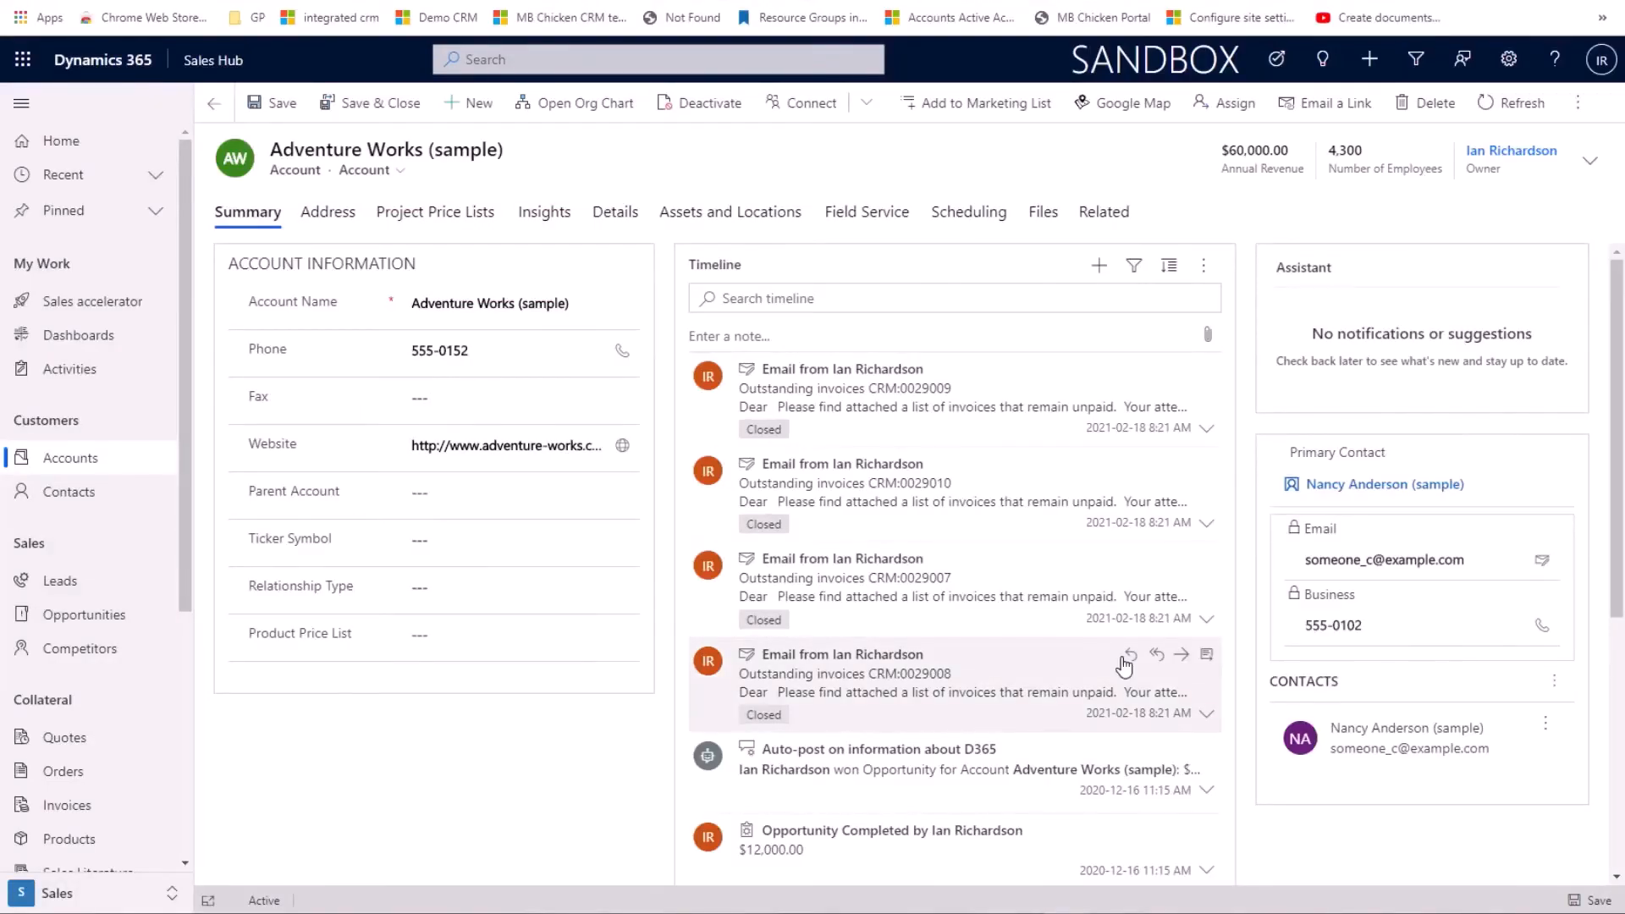
Open the Word template choices for the Adventure Works (sample) account
{"action": "left_click", "coordinate": [1587, 114]}
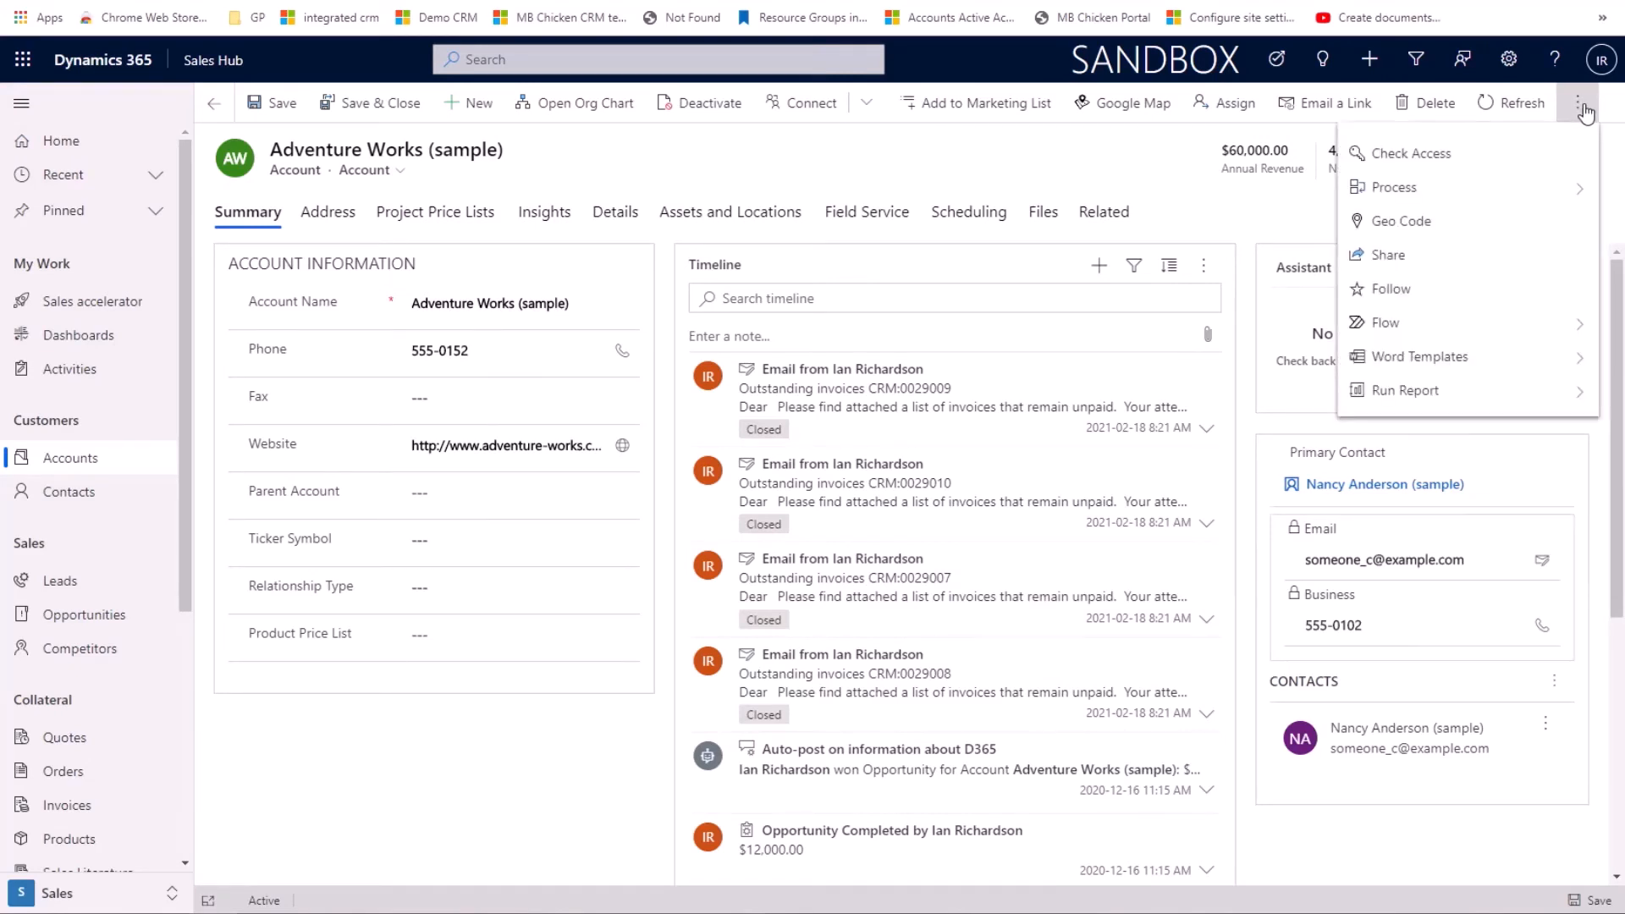
{"action": "left_click", "coordinate": [1397, 357]}
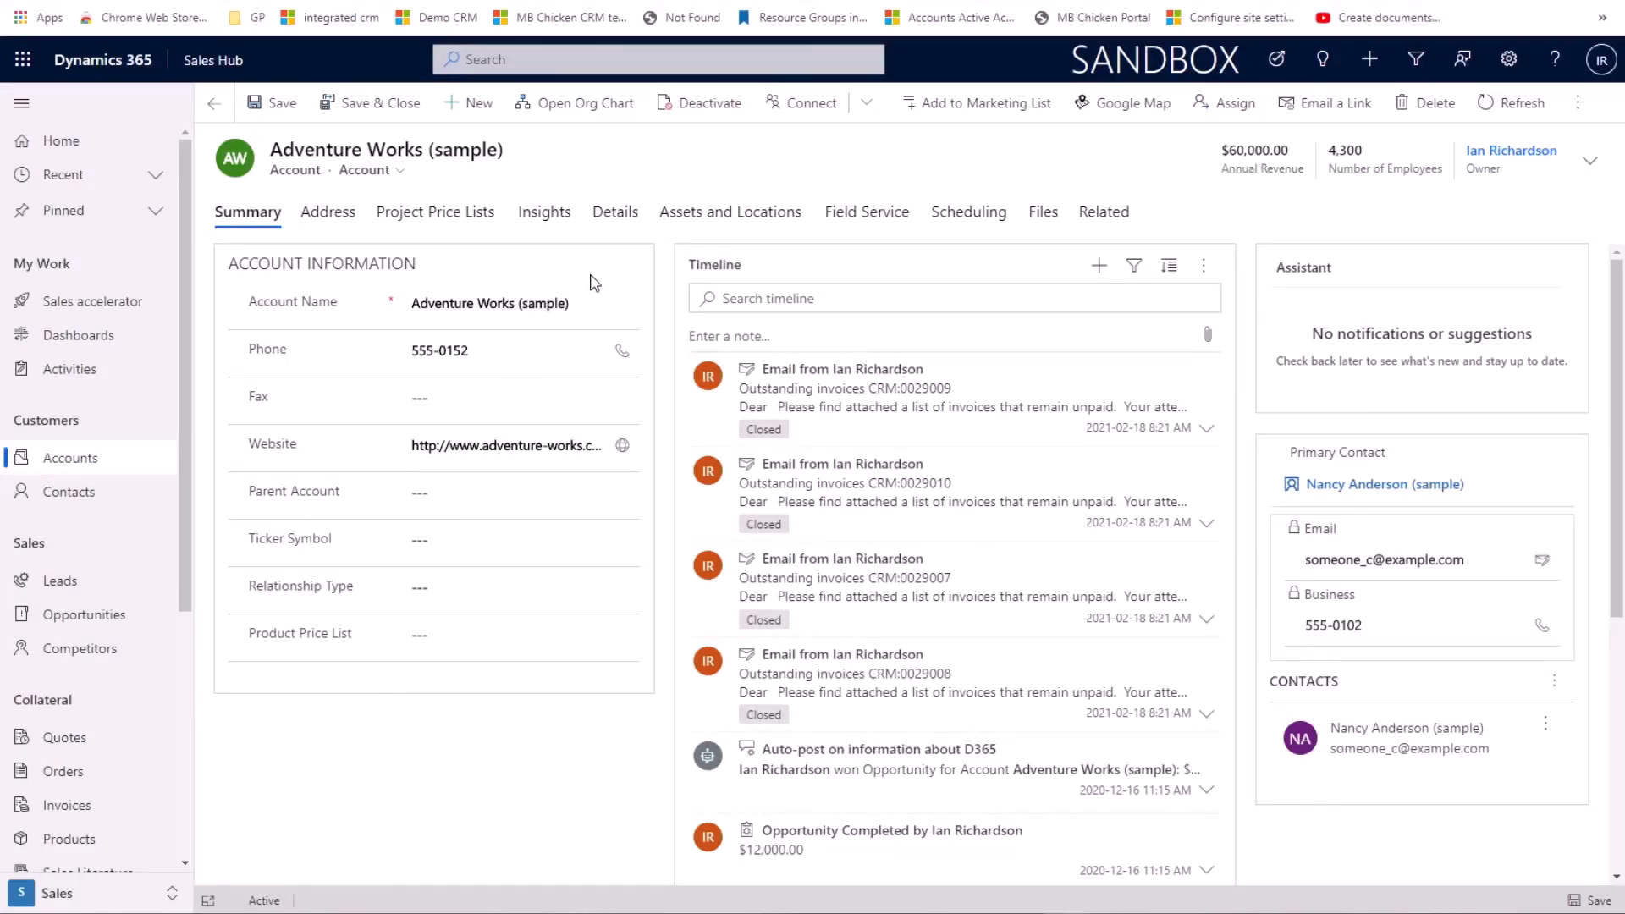
Open the choices for adding a record to the Adventure Works account's timeline
{"action": "left_click", "coordinate": [1100, 268]}
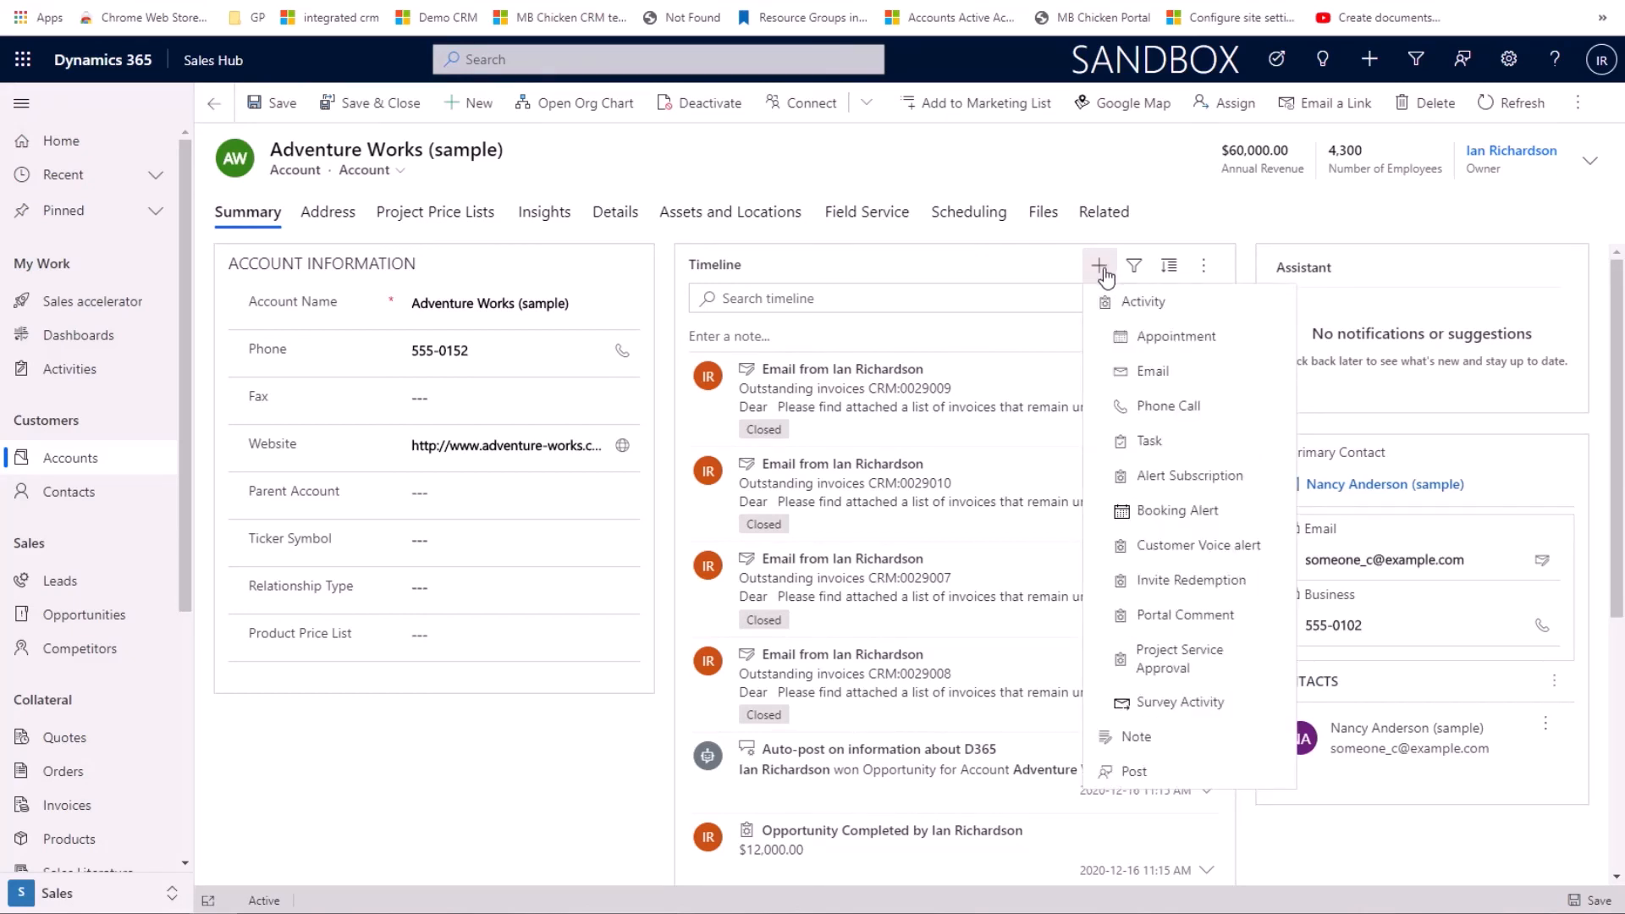